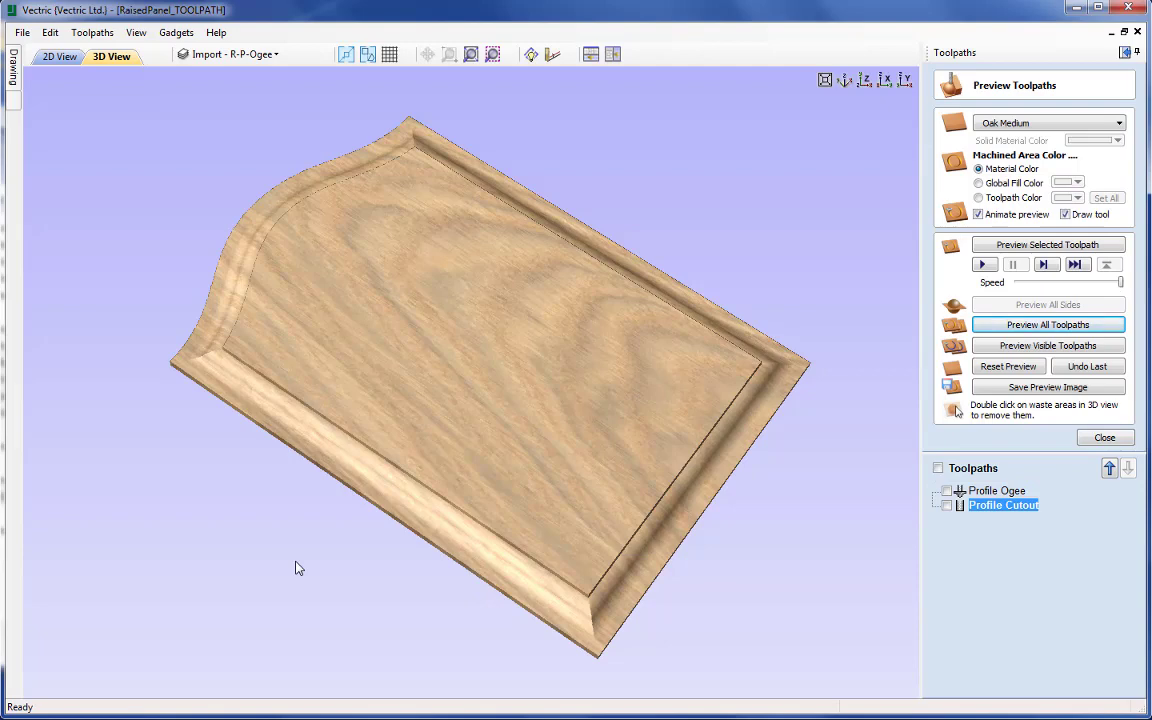
Step: Open the existing file Cabinet-Door-Vector.crv from the RaisedPanel_FILES folder
click(22, 33)
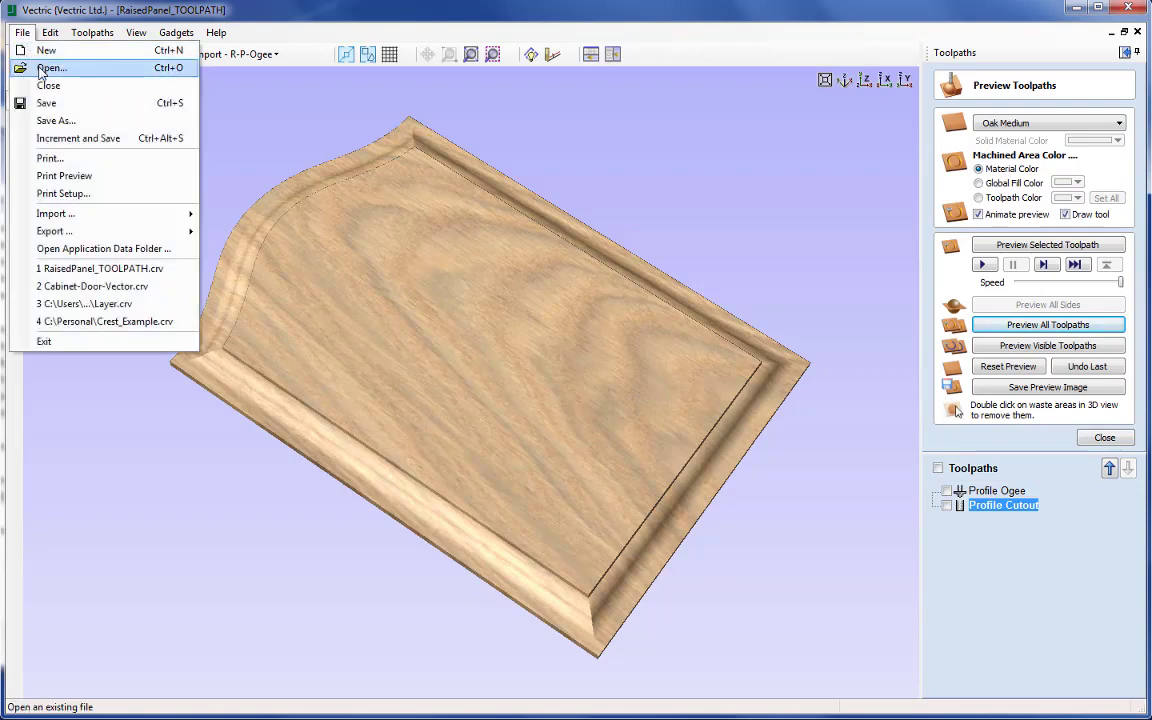
click(46, 68)
click(500, 267)
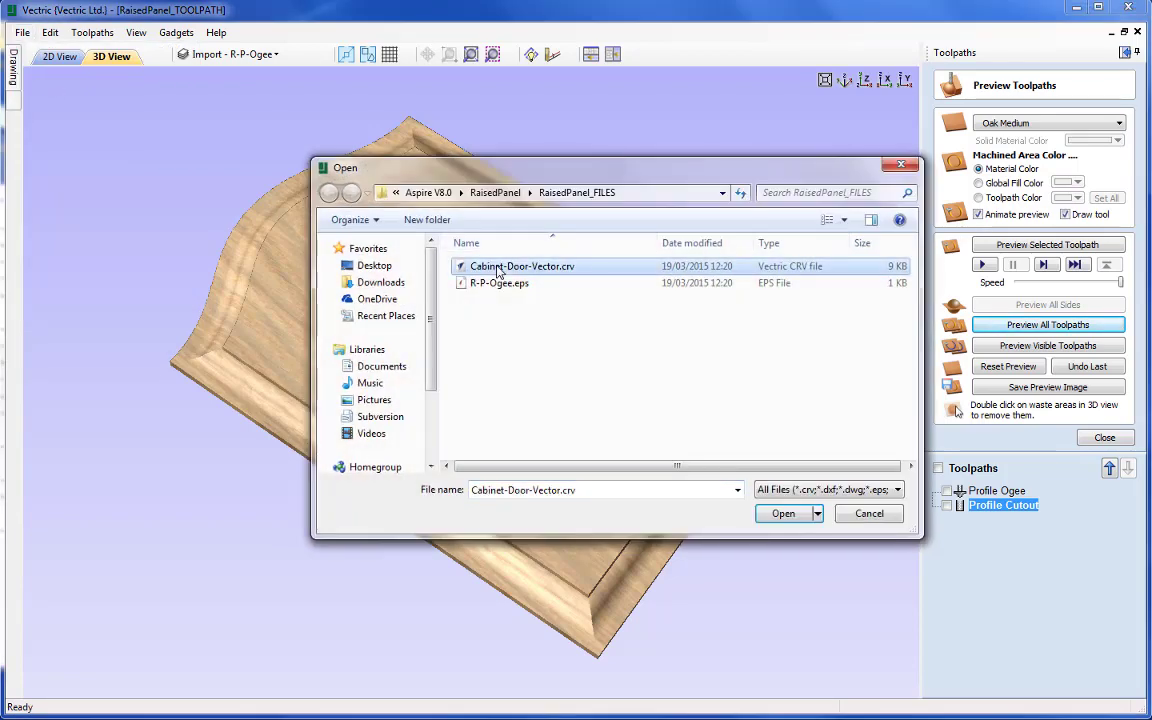
click(783, 513)
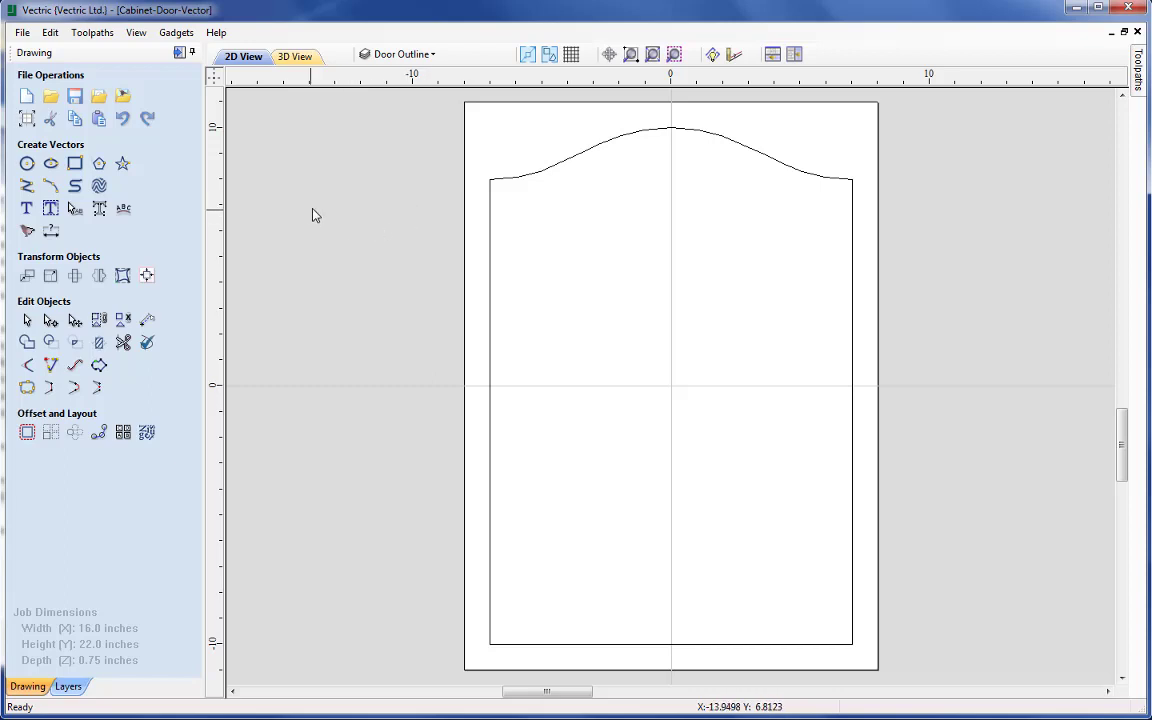
Step: Import the vectors from R-P-Ogee.eps into the cabinet door drawing
click(99, 96)
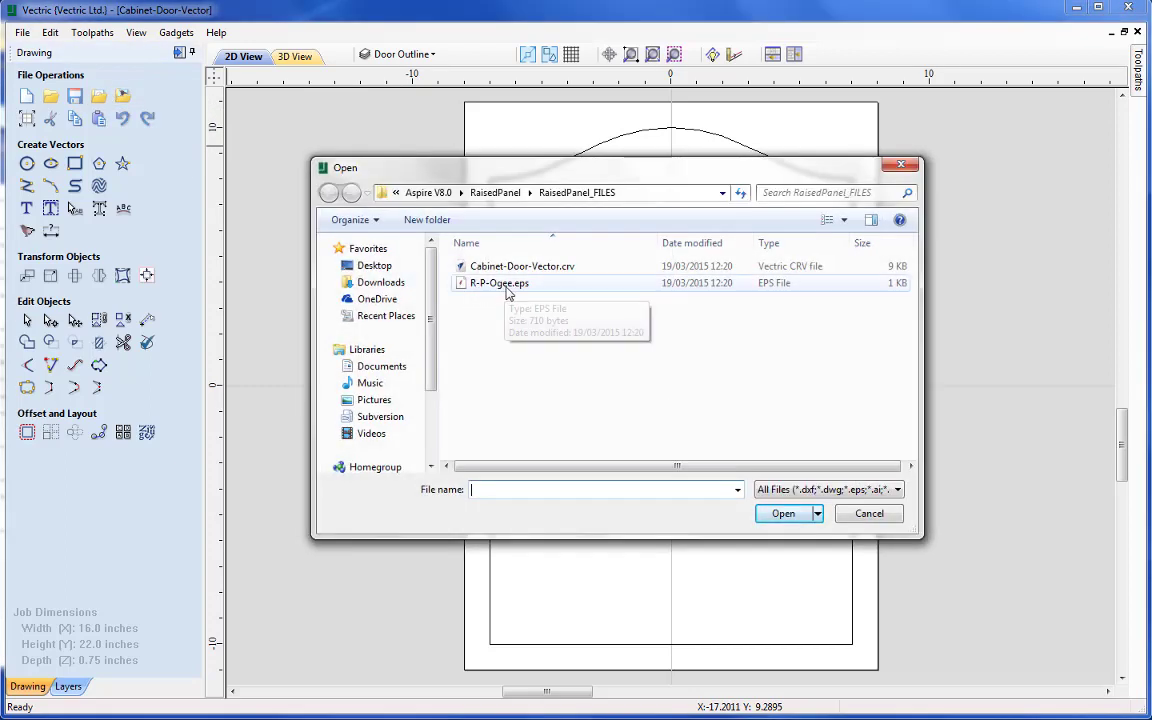
click(490, 285)
click(786, 515)
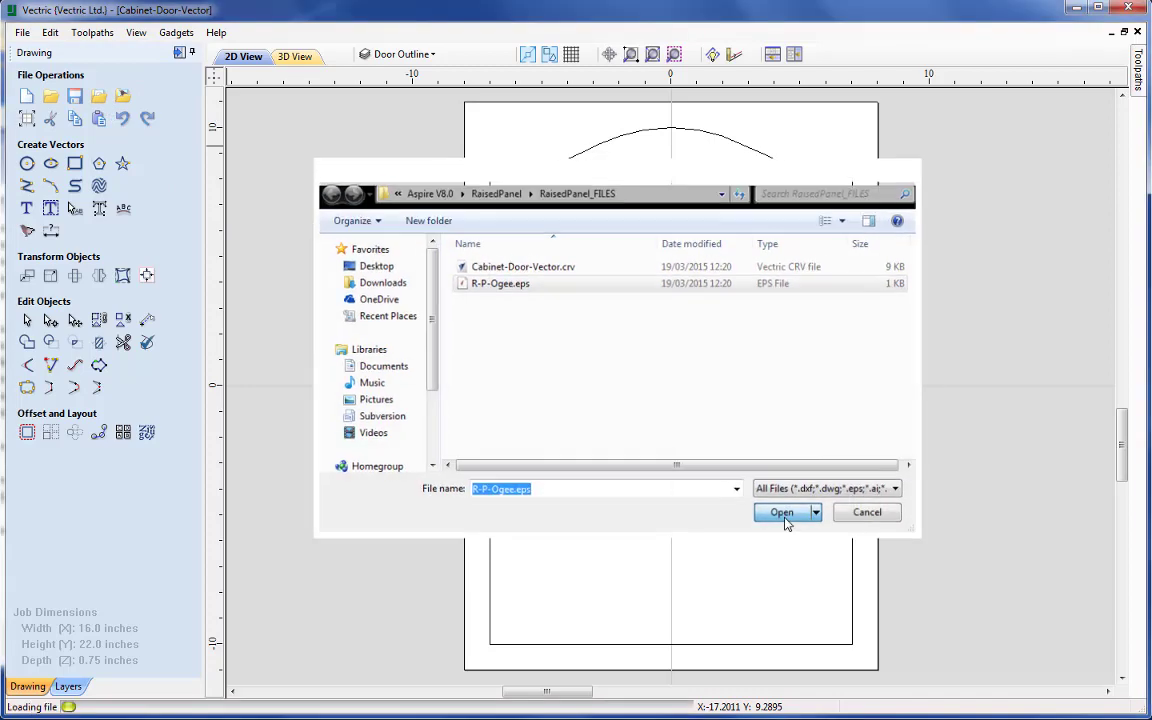
click(700, 420)
Step: Delete the long straight top span of the imported ogee cutter profile in node editing
scroll(699, 419, up, 5)
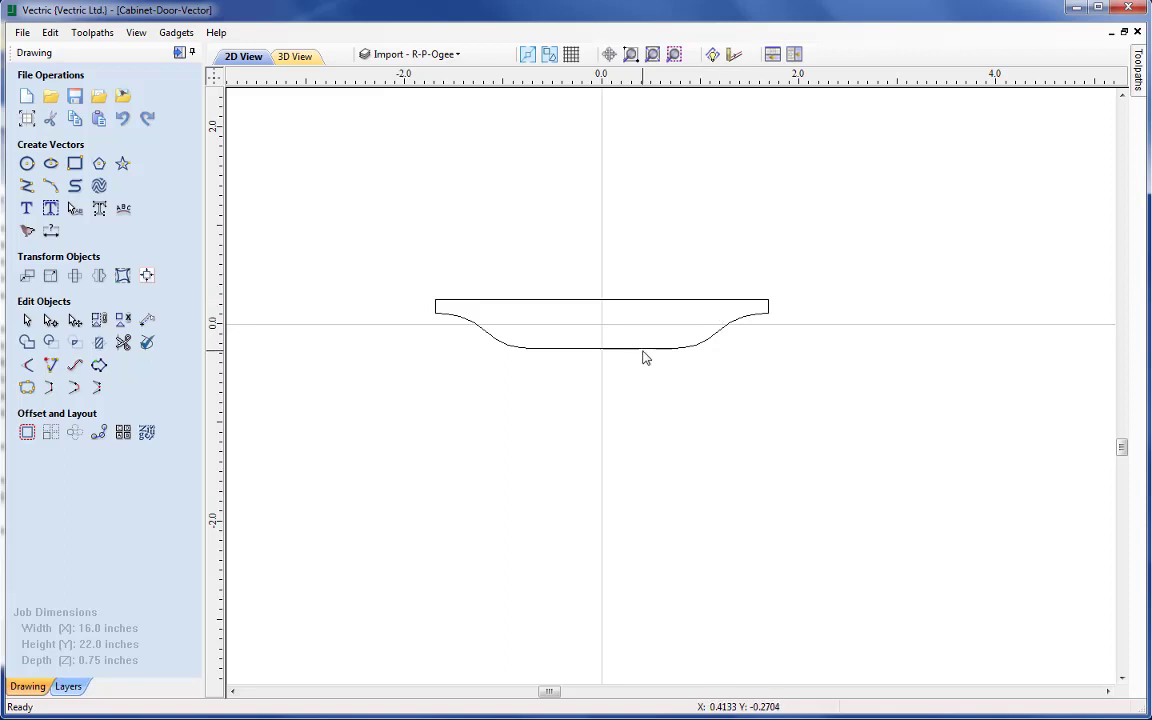
click(643, 352)
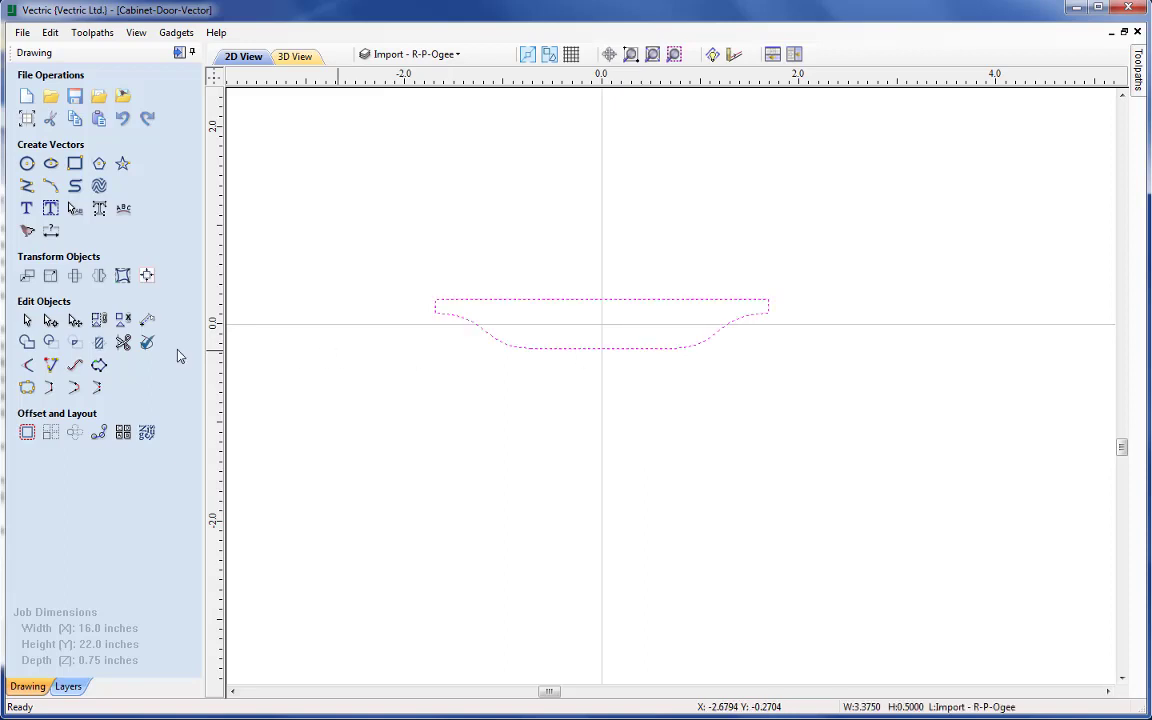
click(52, 321)
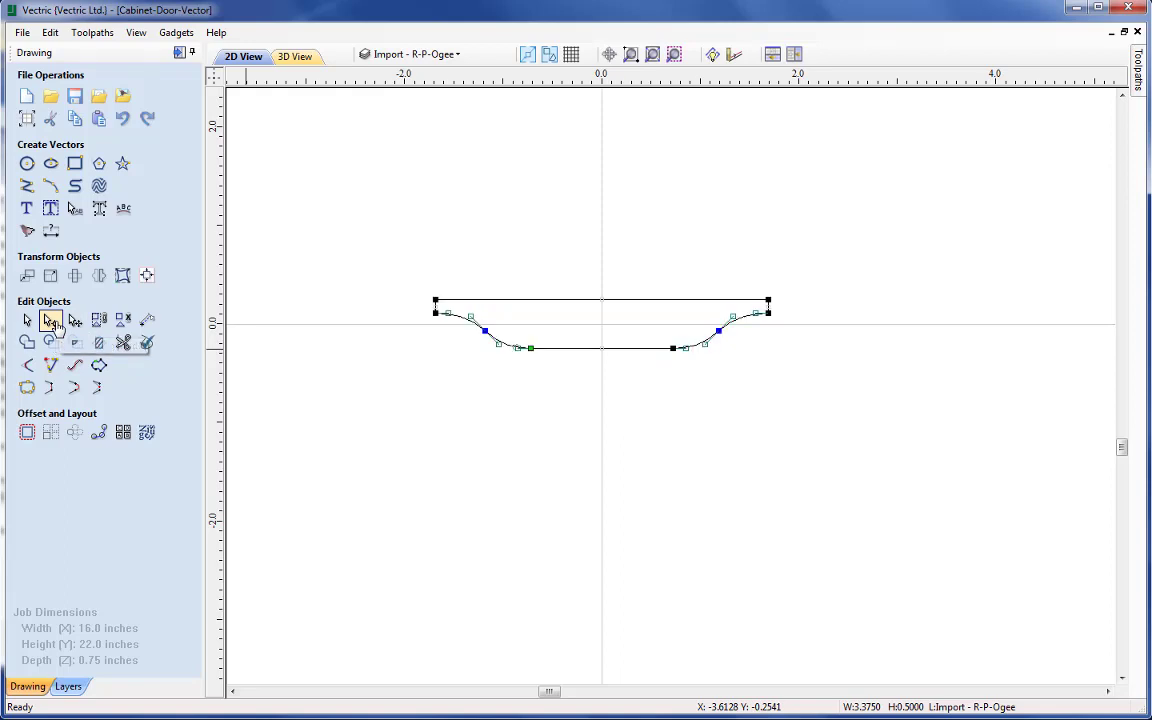
right_click(650, 301)
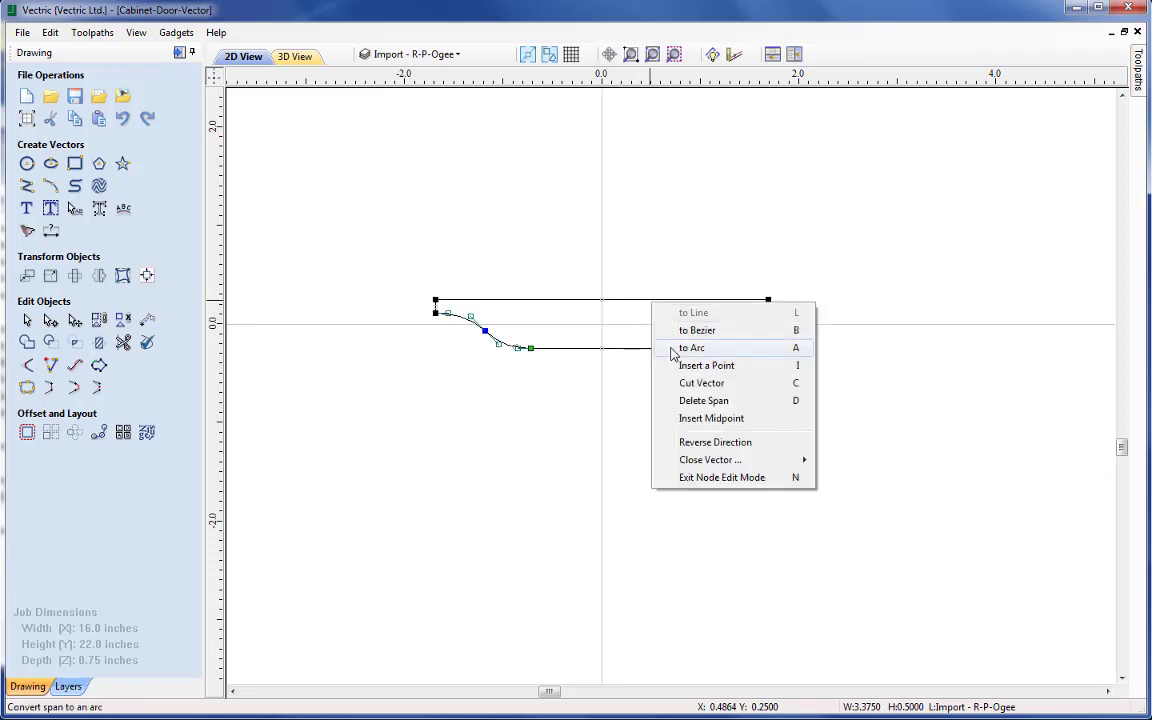
click(703, 400)
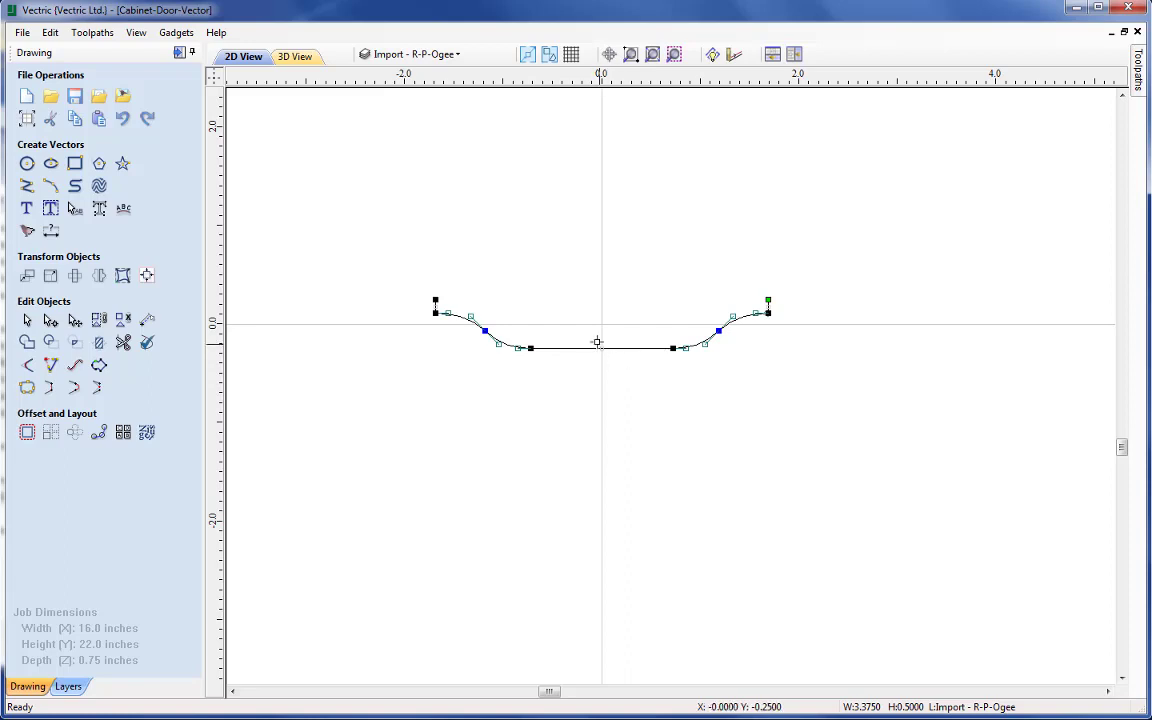
Step: Cut the ogee profile in two at the midpoint of its flat bottom span
key(p)
right_click(602, 348)
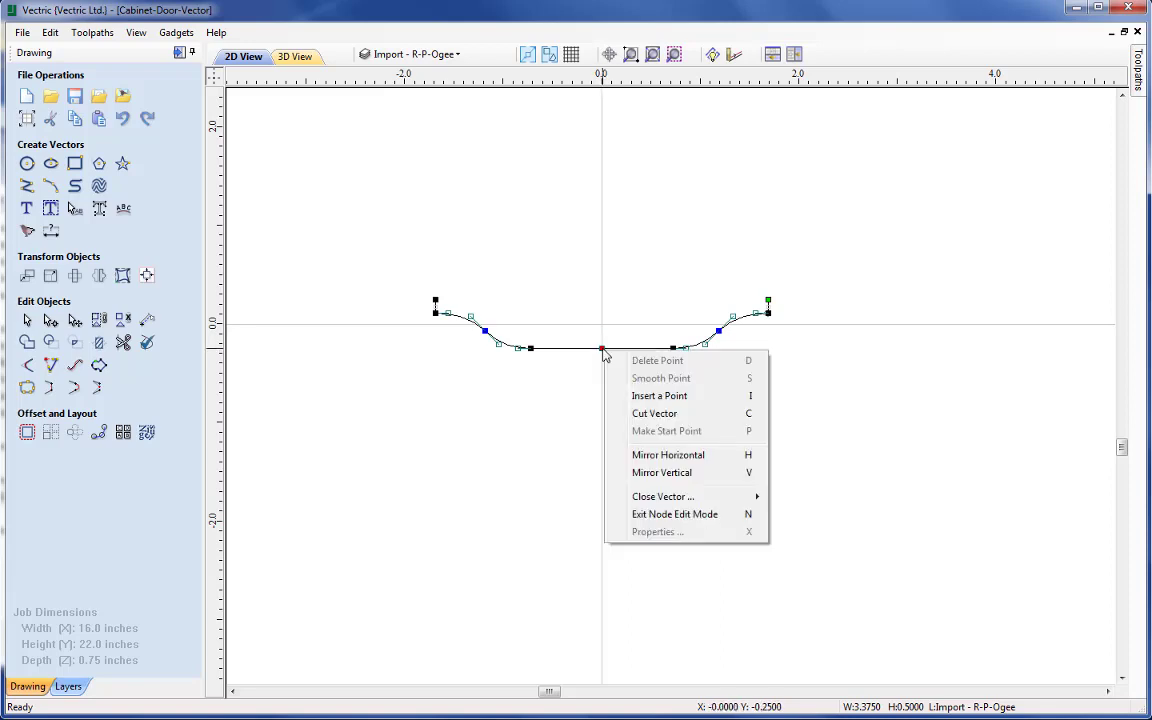
click(640, 414)
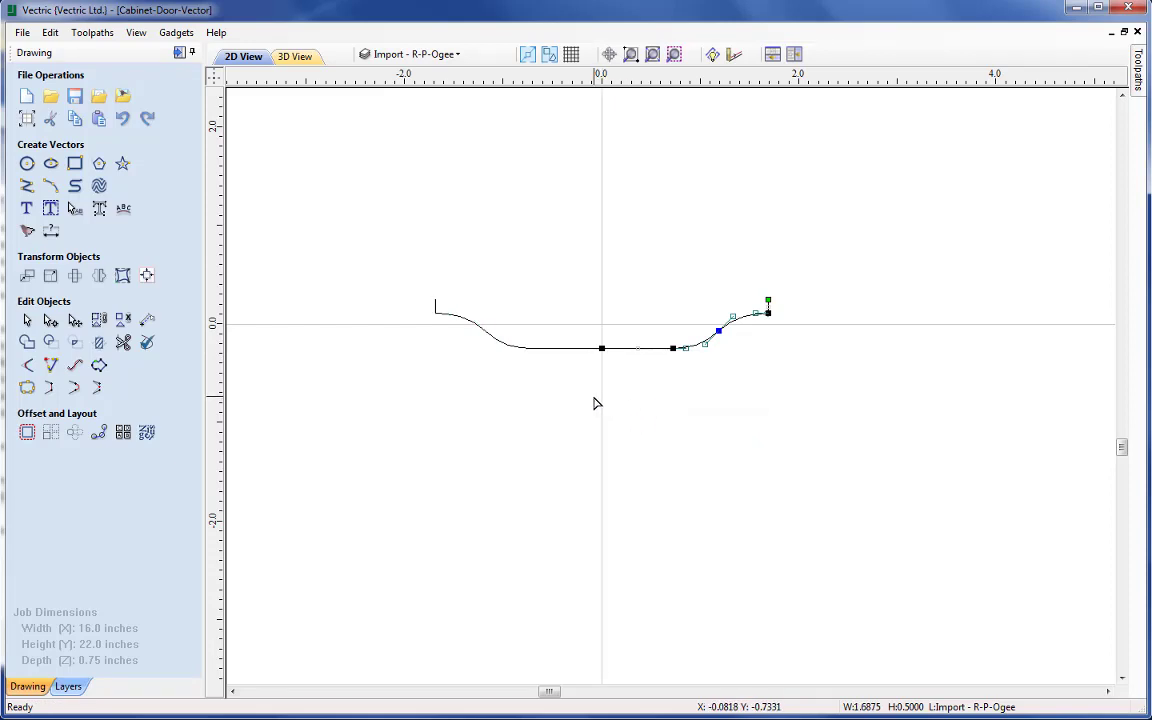
Step: Leave node editing and delete the left half of the ogee profile
click(27, 320)
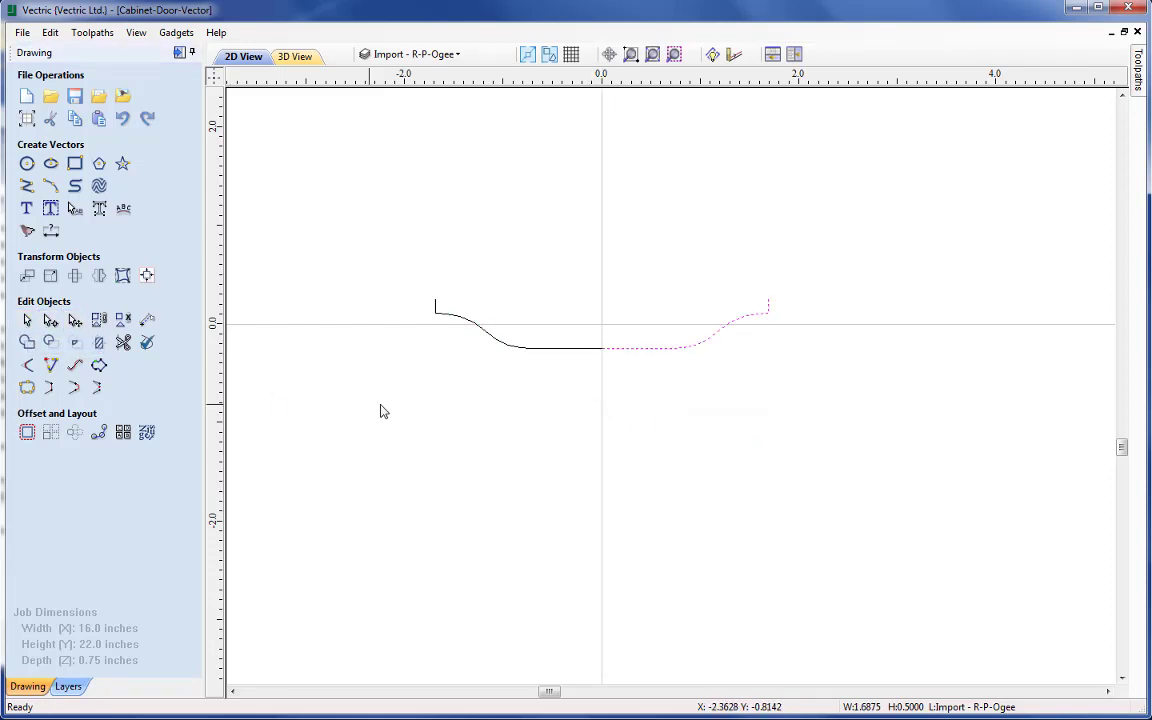
click(575, 352)
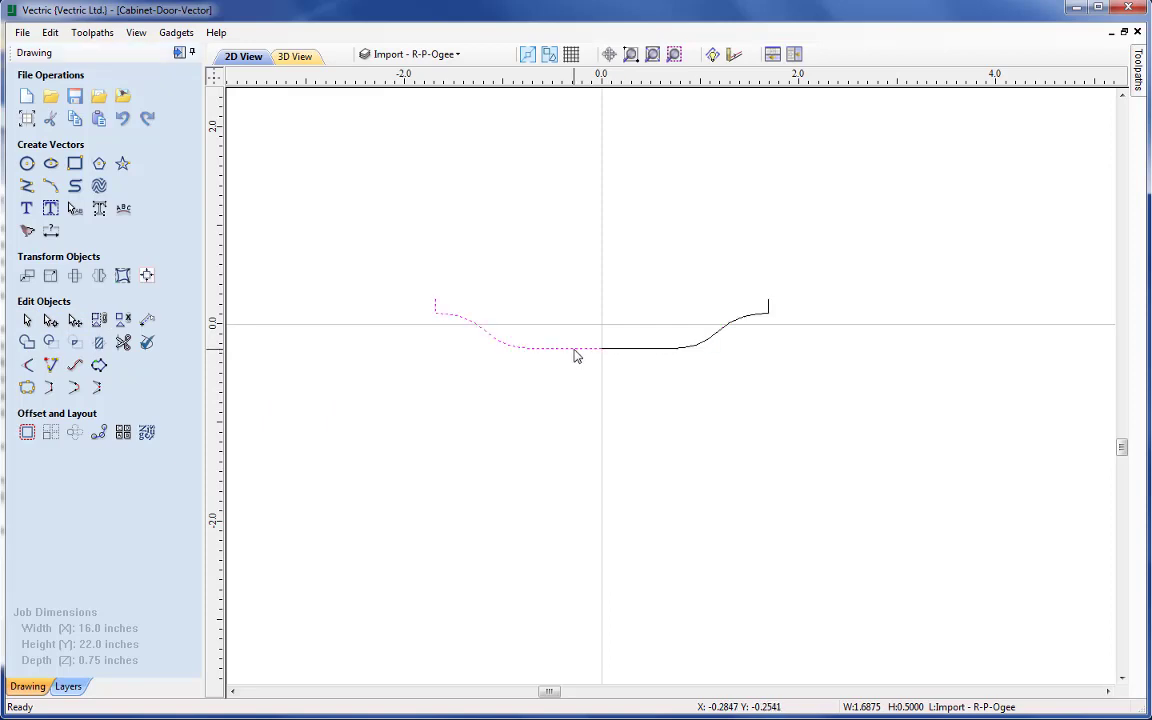
key(Delete)
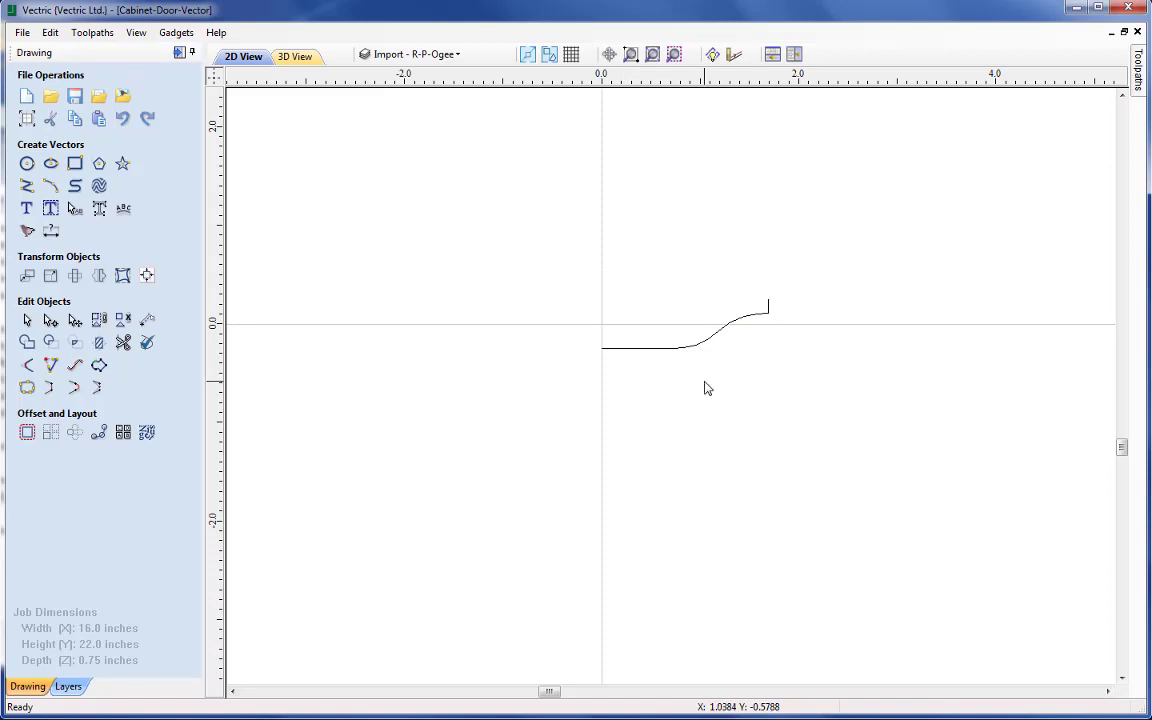
Step: Create a new Form Tool in the tool database's imperial Form Tools group from the remaining half ogee profile
key(F6)
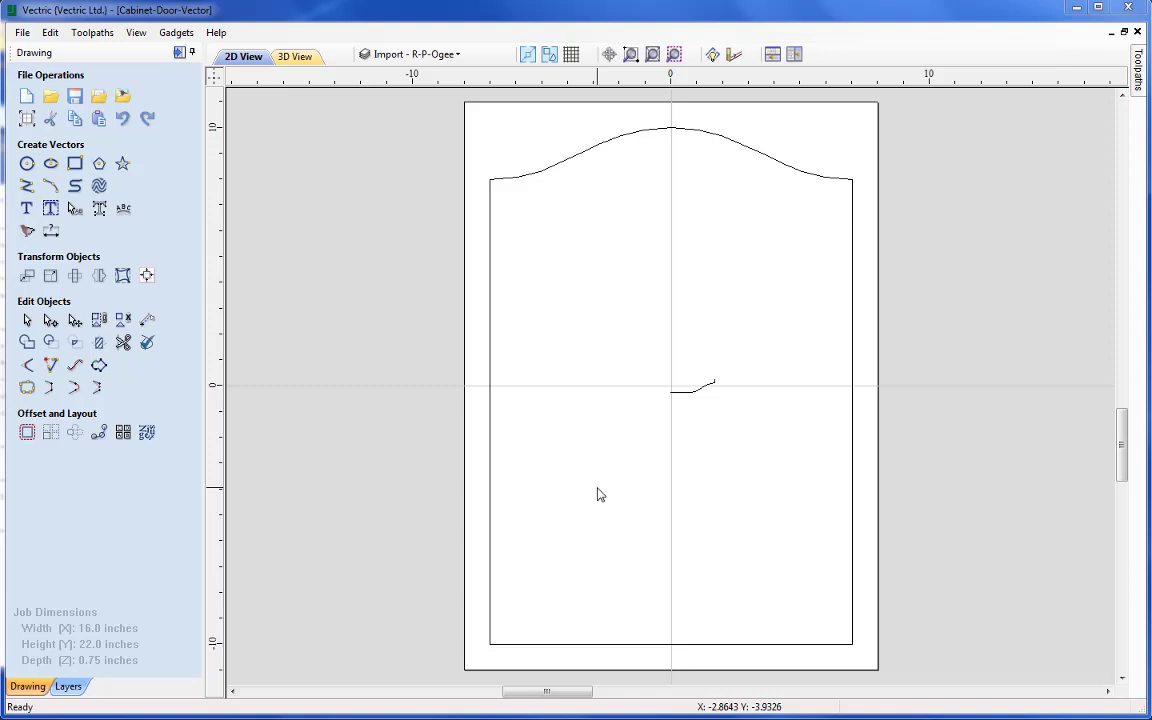
click(684, 396)
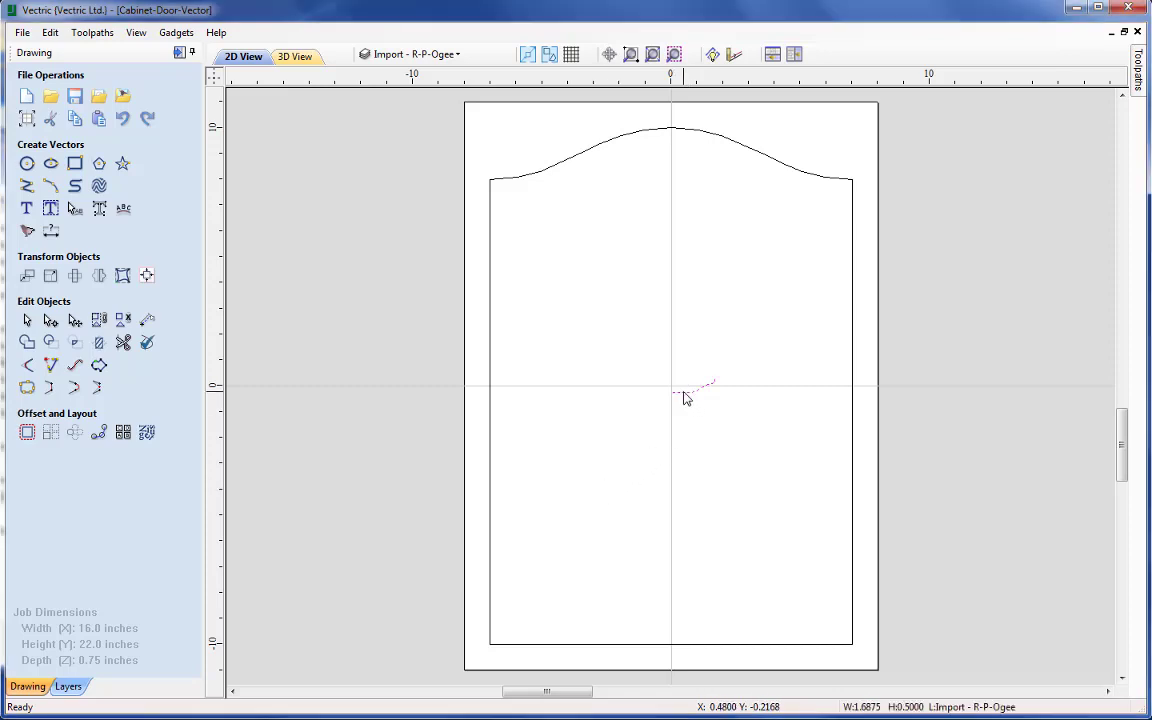
click(181, 53)
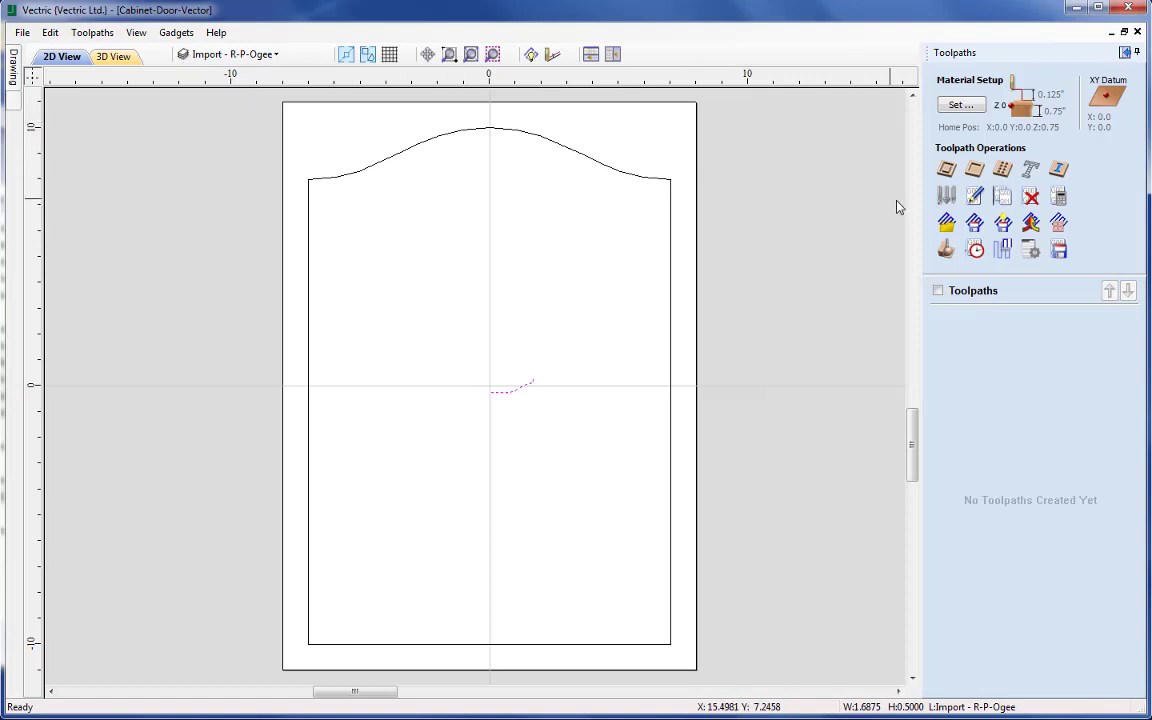
click(946, 197)
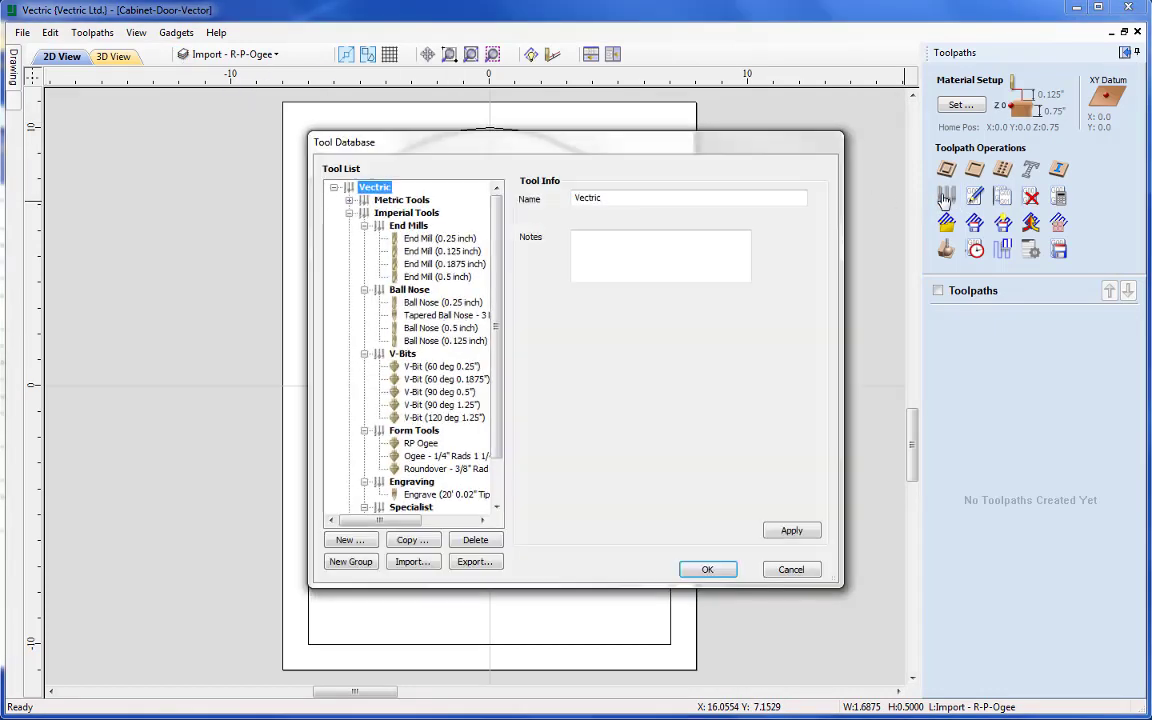
click(416, 434)
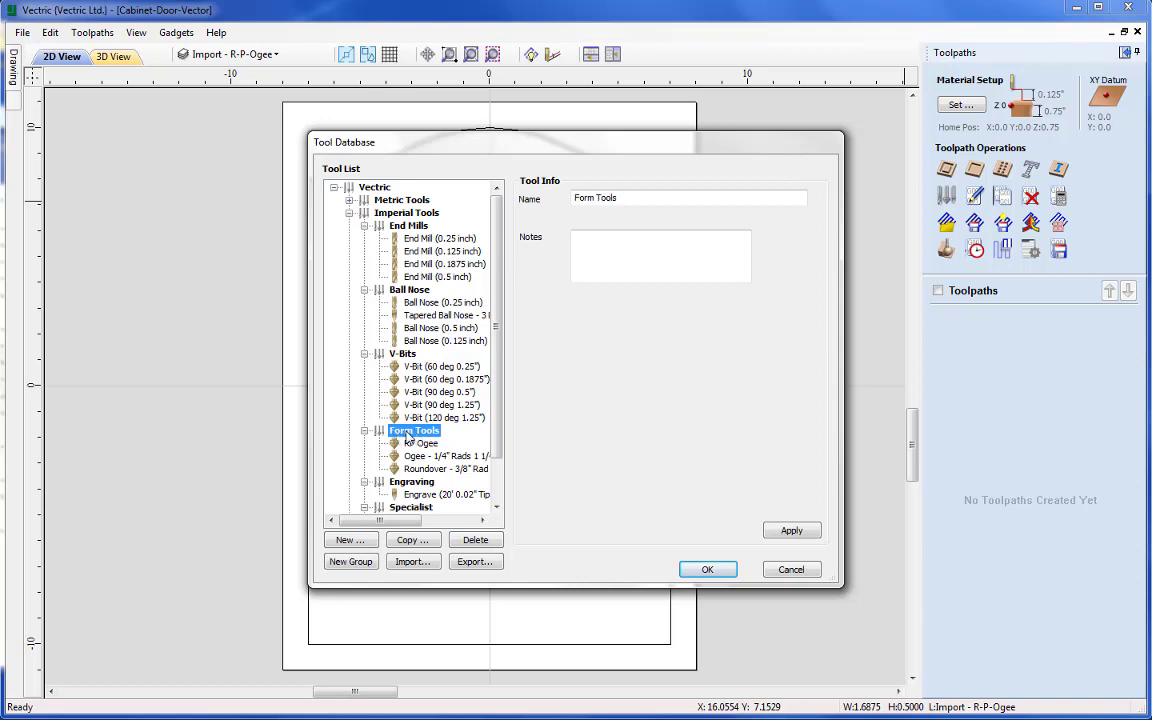
click(352, 541)
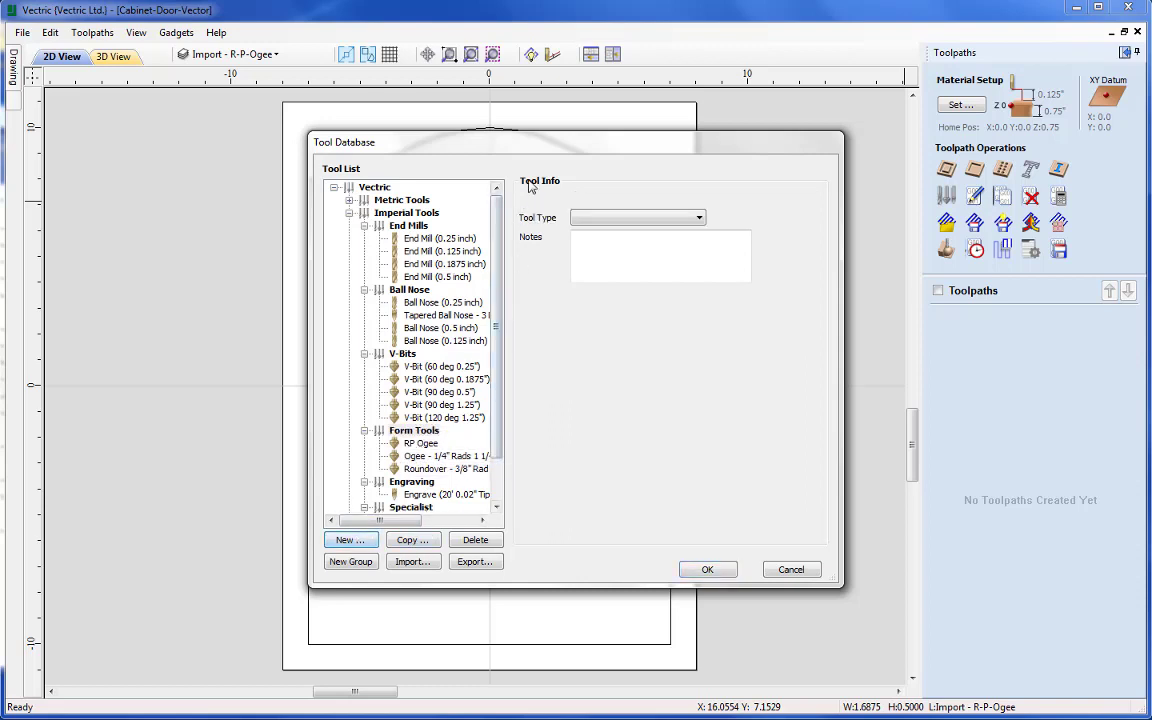
click(610, 217)
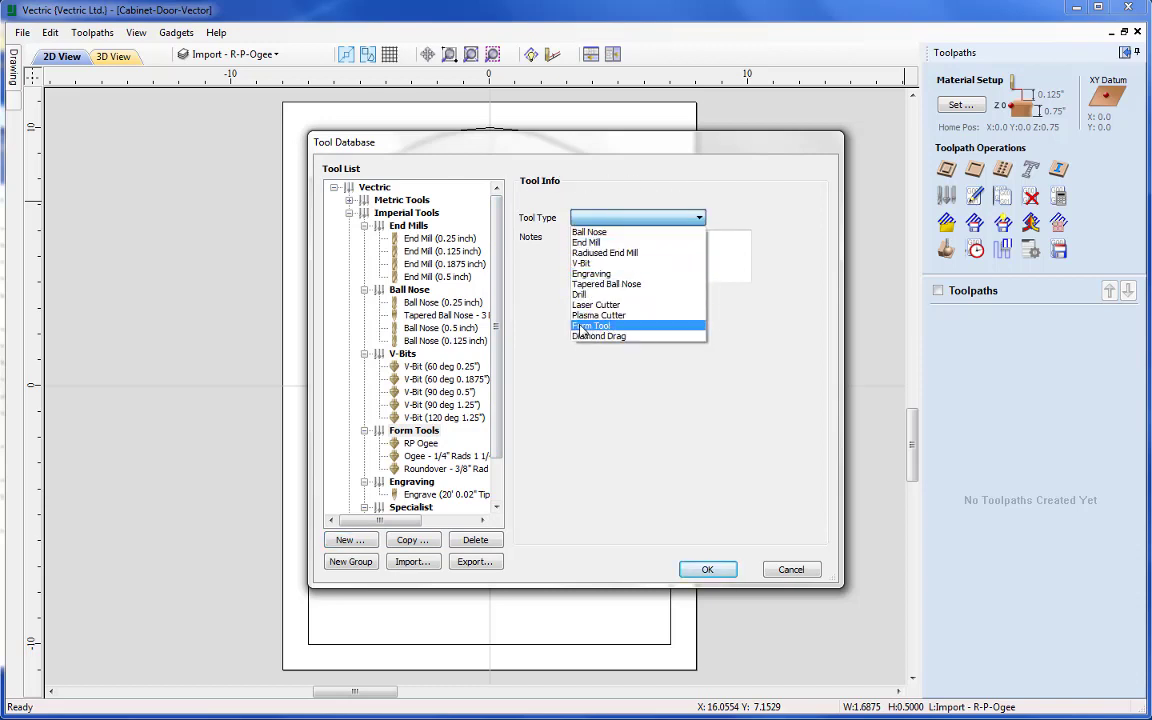
click(602, 328)
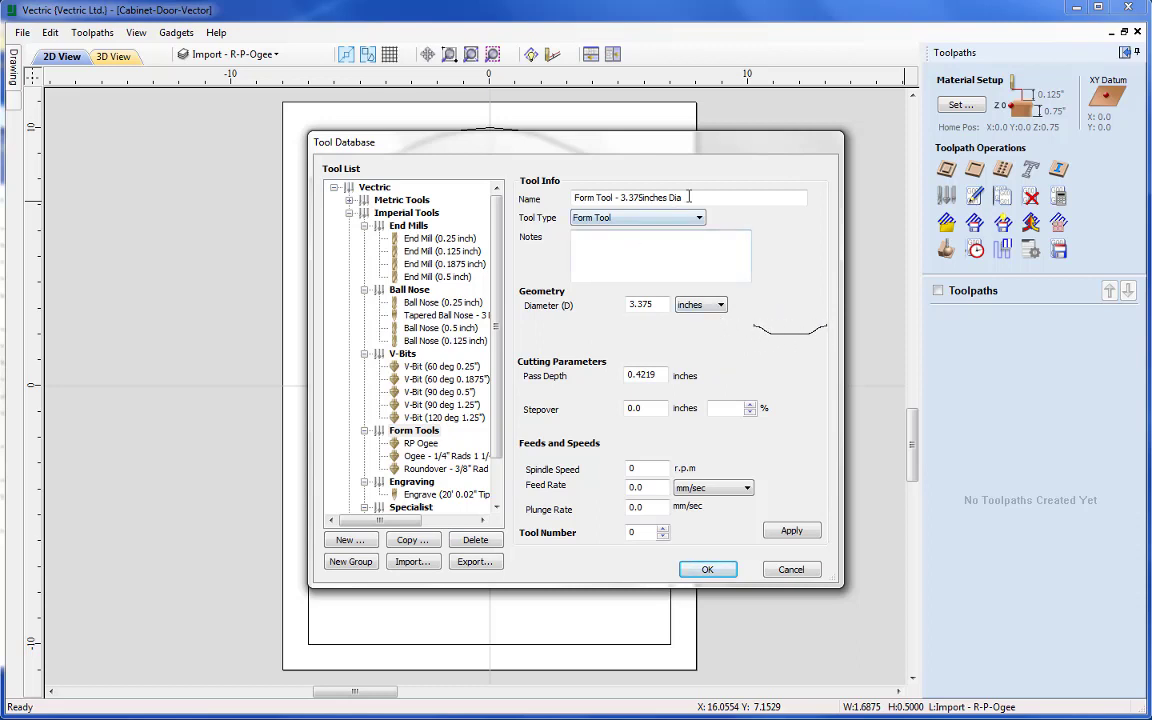
Step: Name the new form tool RP Ogee and set its pass depth to 0.2 inches and stepover to 1 inch
drag(689, 197, 541, 199)
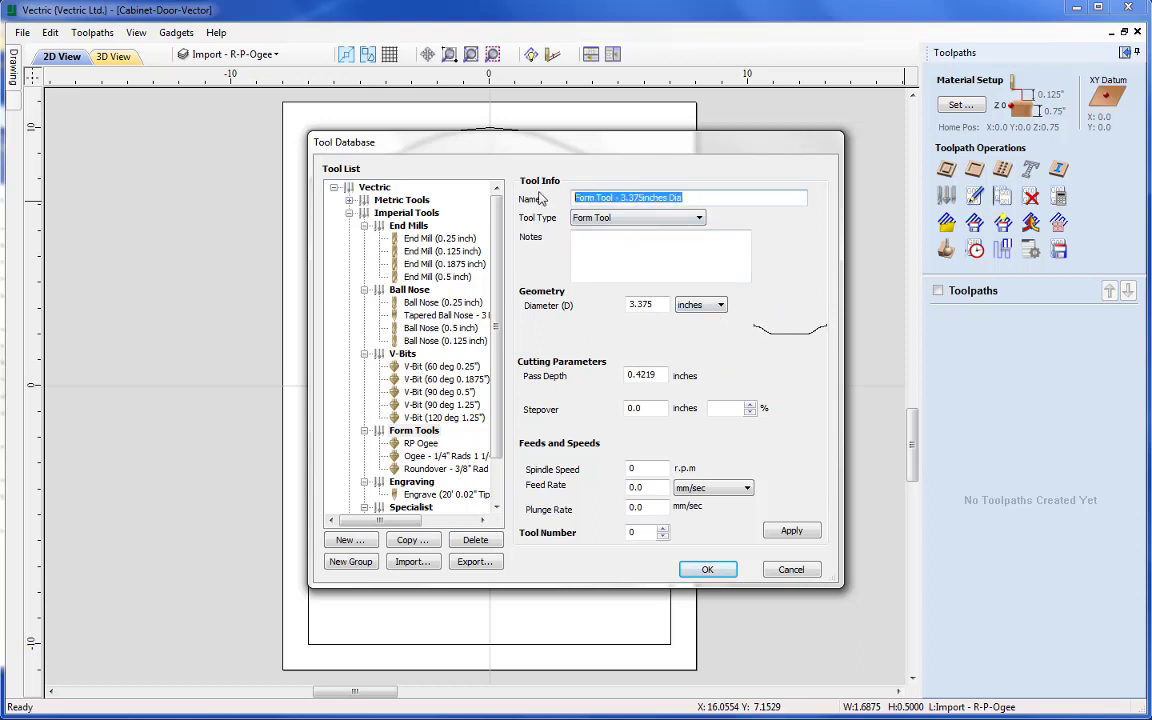
text(RP Ogee)
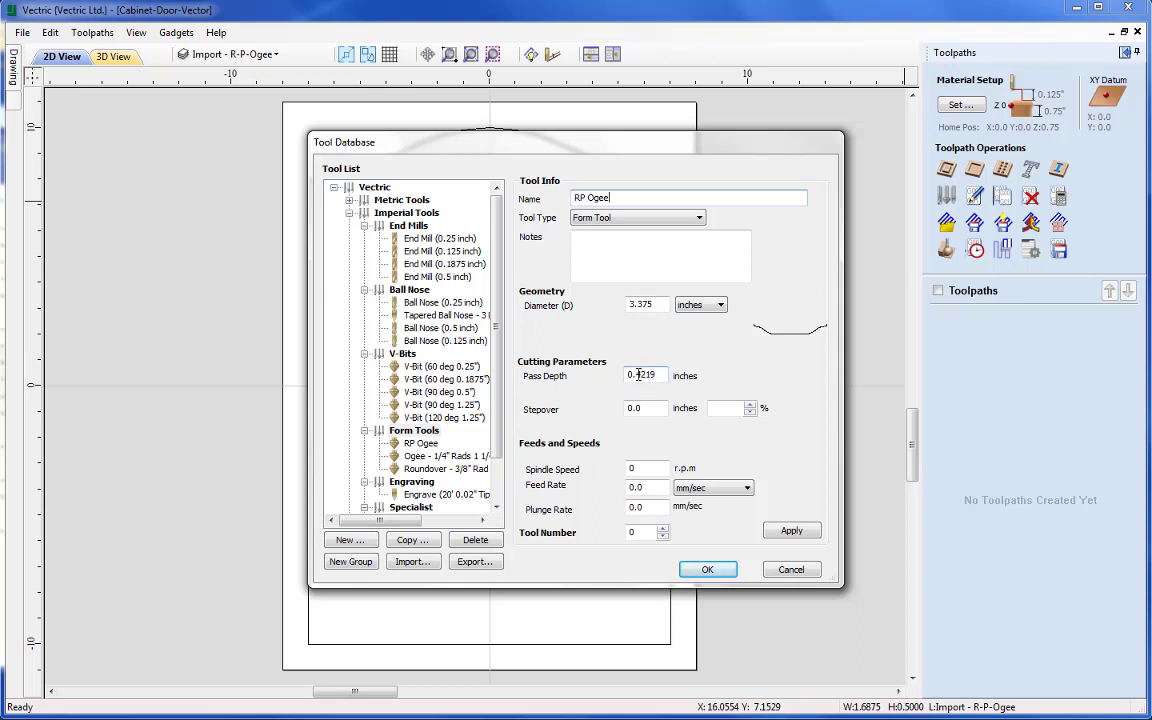
drag(638, 375, 663, 374)
text(2)
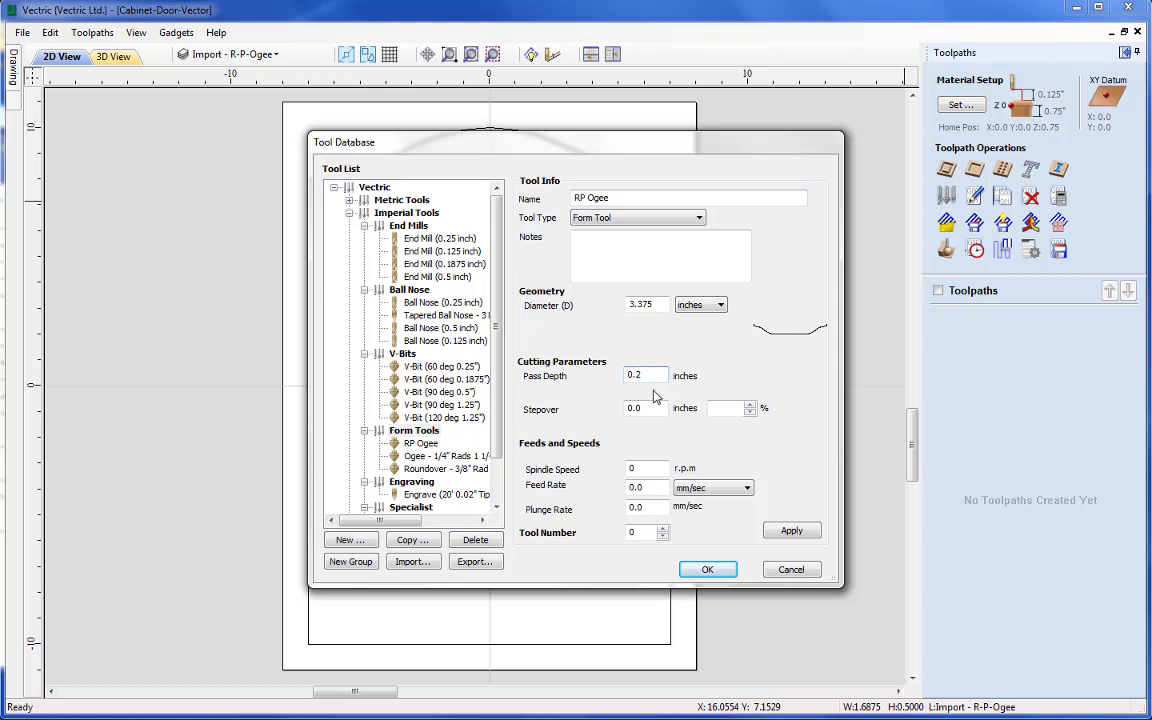
double_click(650, 410)
text(1)
Step: Set spindle speed 12000 r.p.m, feed rate 80 mm/sec, plunge rate 30 mm/sec and tool number 1, and apply the settings to the form tool
click(646, 468)
double_click(643, 470)
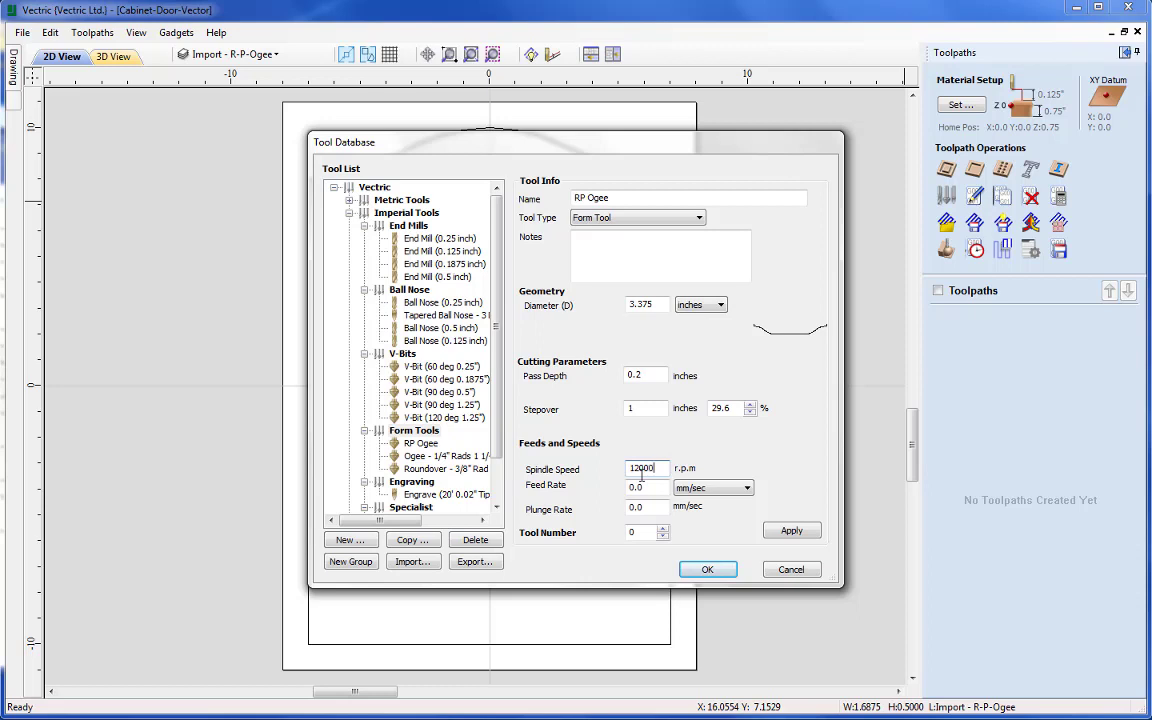
double_click(637, 488)
text(80)
double_click(640, 508)
text(30)
double_click(640, 531)
text(1)
click(792, 532)
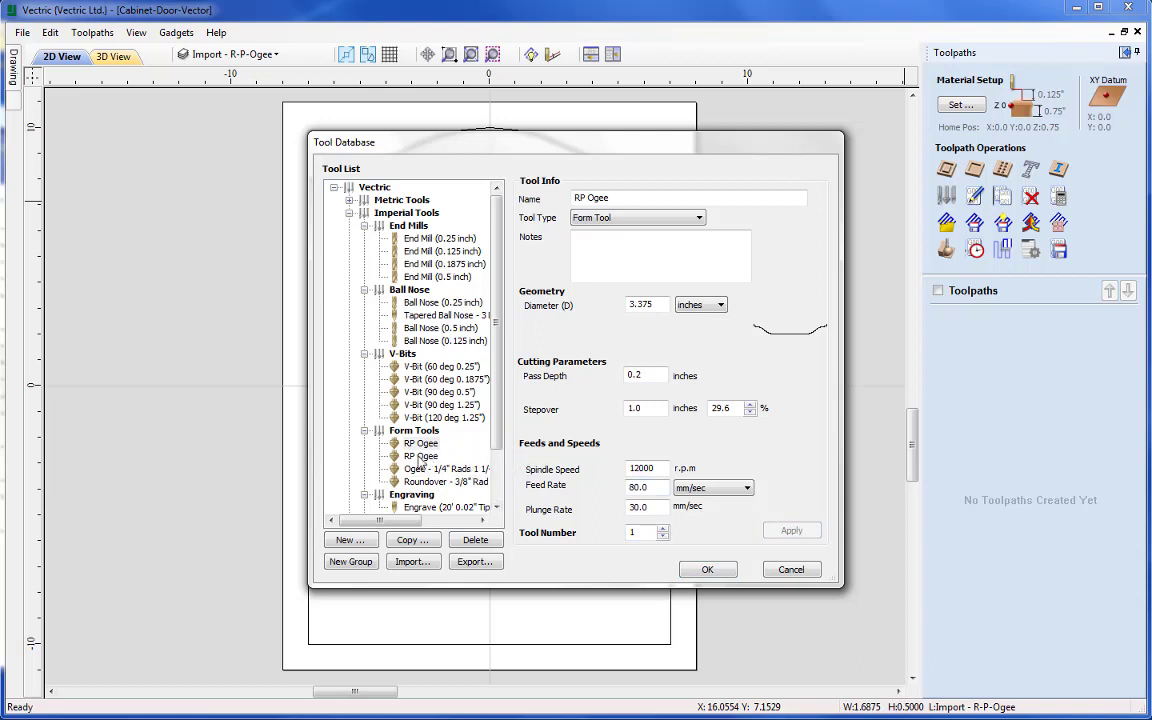
Step: Rename the new form tool to RP Ogee Panel, apply the change and close the tool database
click(617, 197)
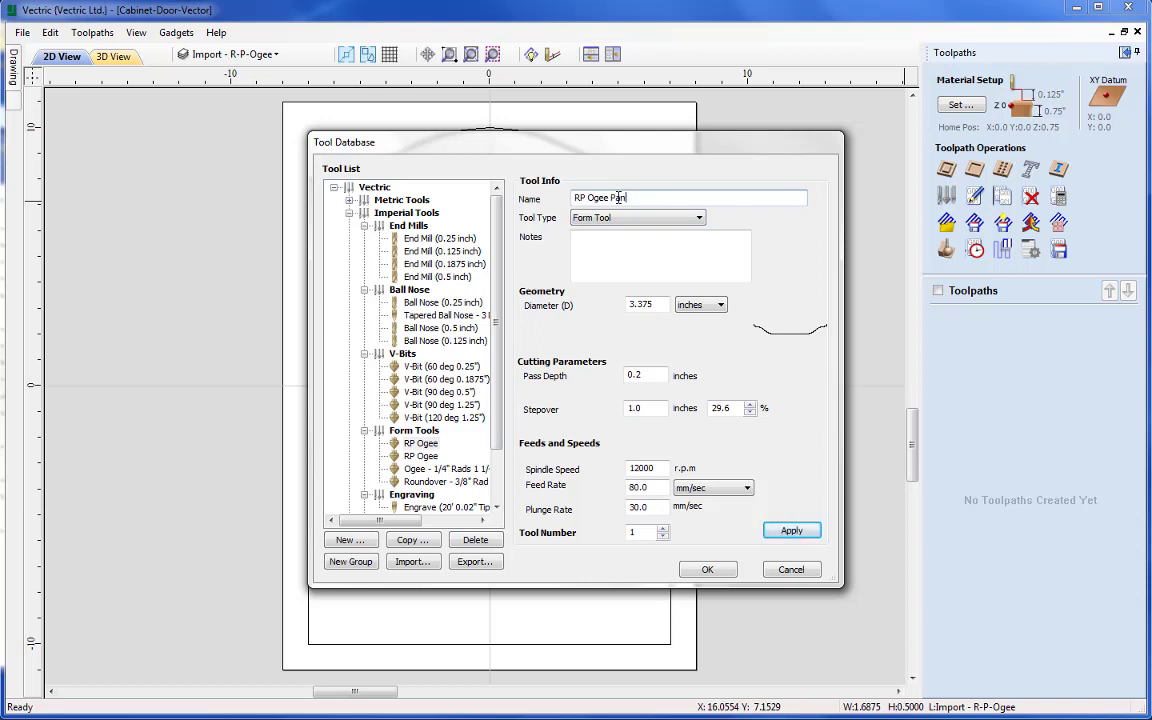
click(791, 530)
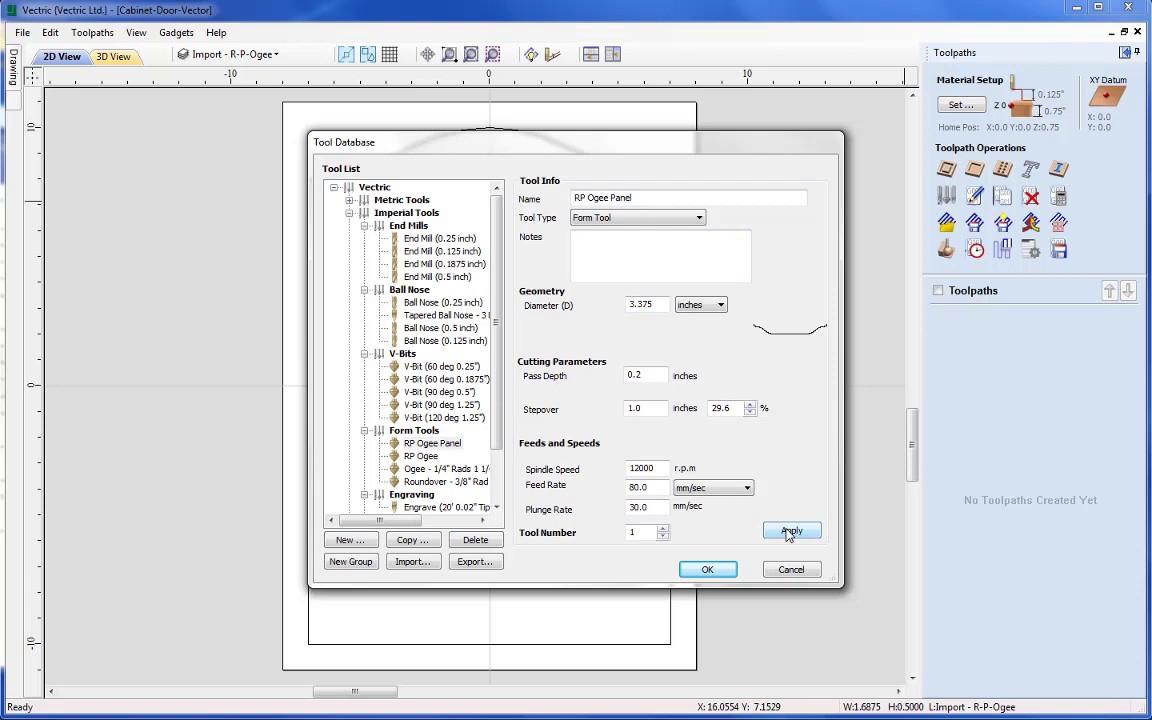
click(708, 570)
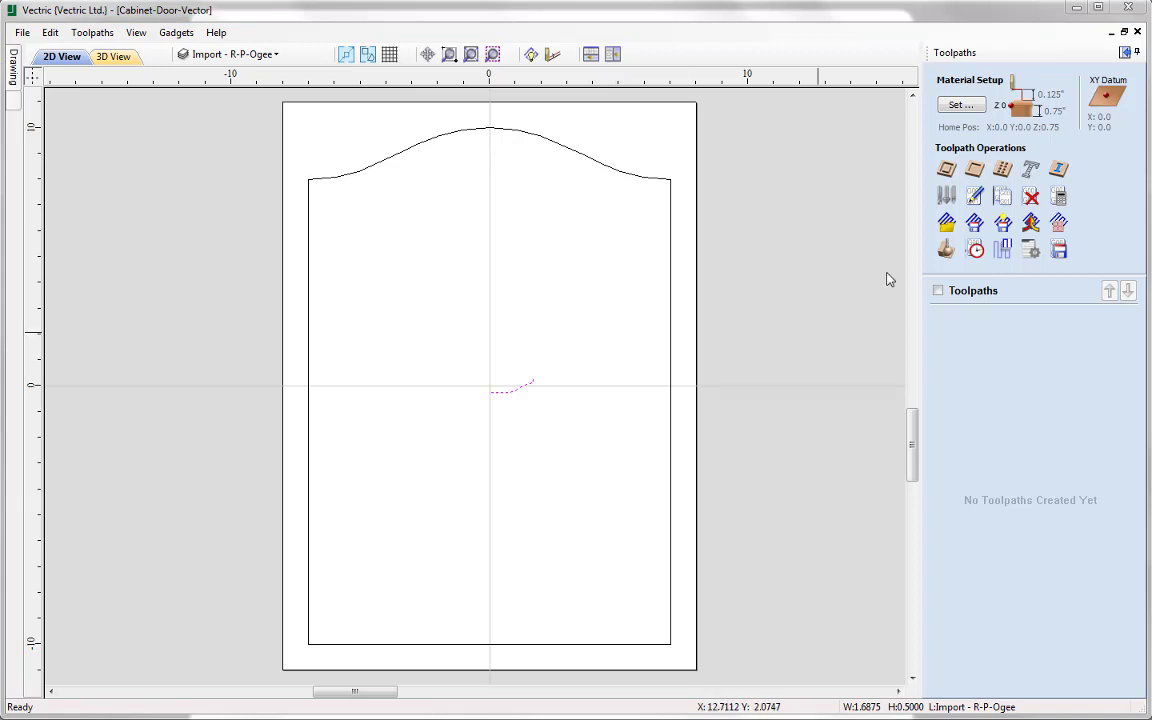
Step: Offset the door outline inwards to create the inner panel vector, keeping the original outline
click(1125, 53)
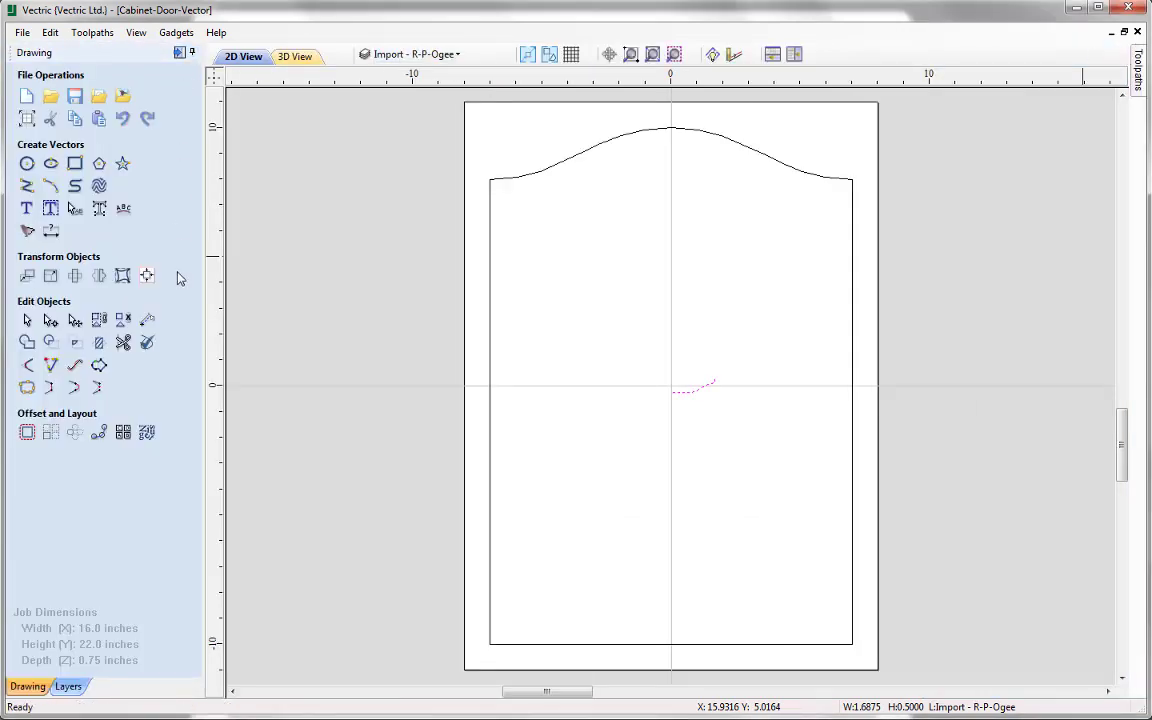
click(490, 291)
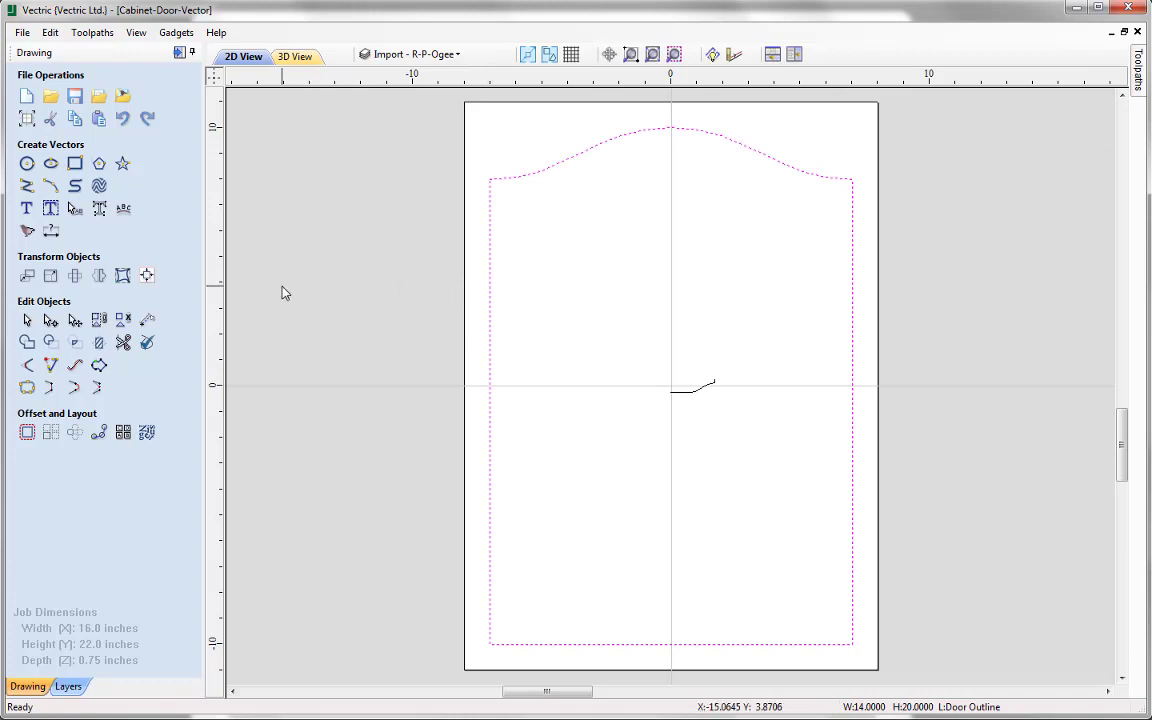
click(27, 432)
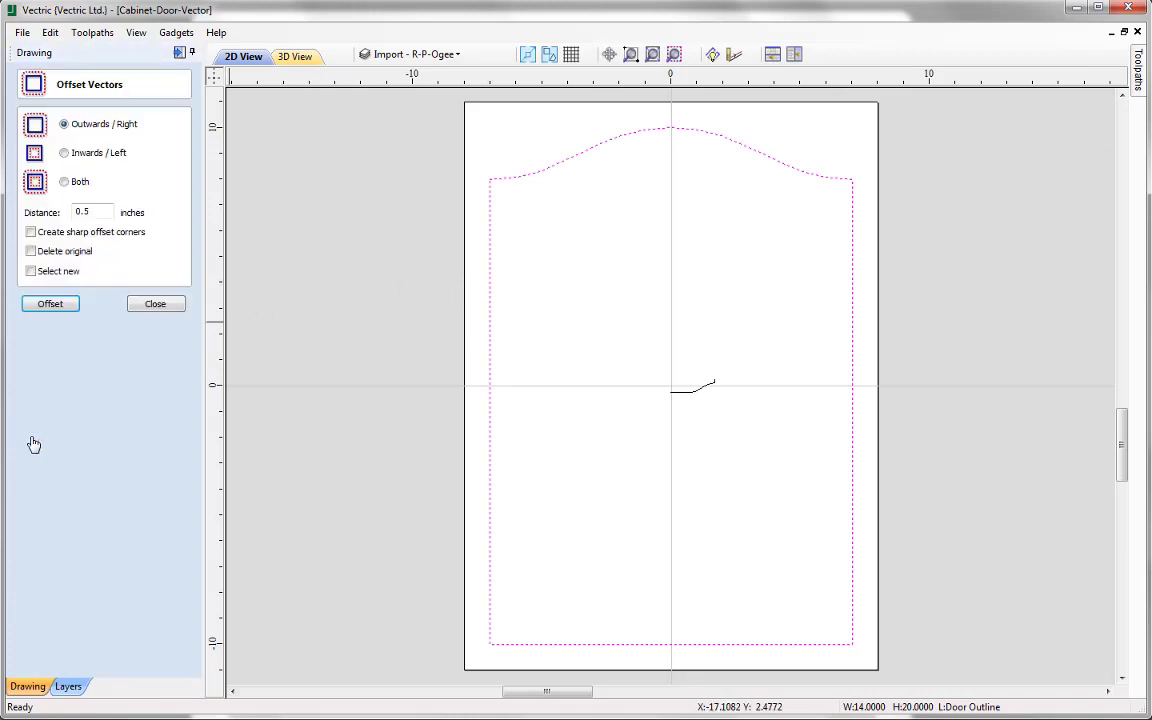
click(64, 152)
double_click(69, 213)
text(1)
click(58, 307)
click(150, 302)
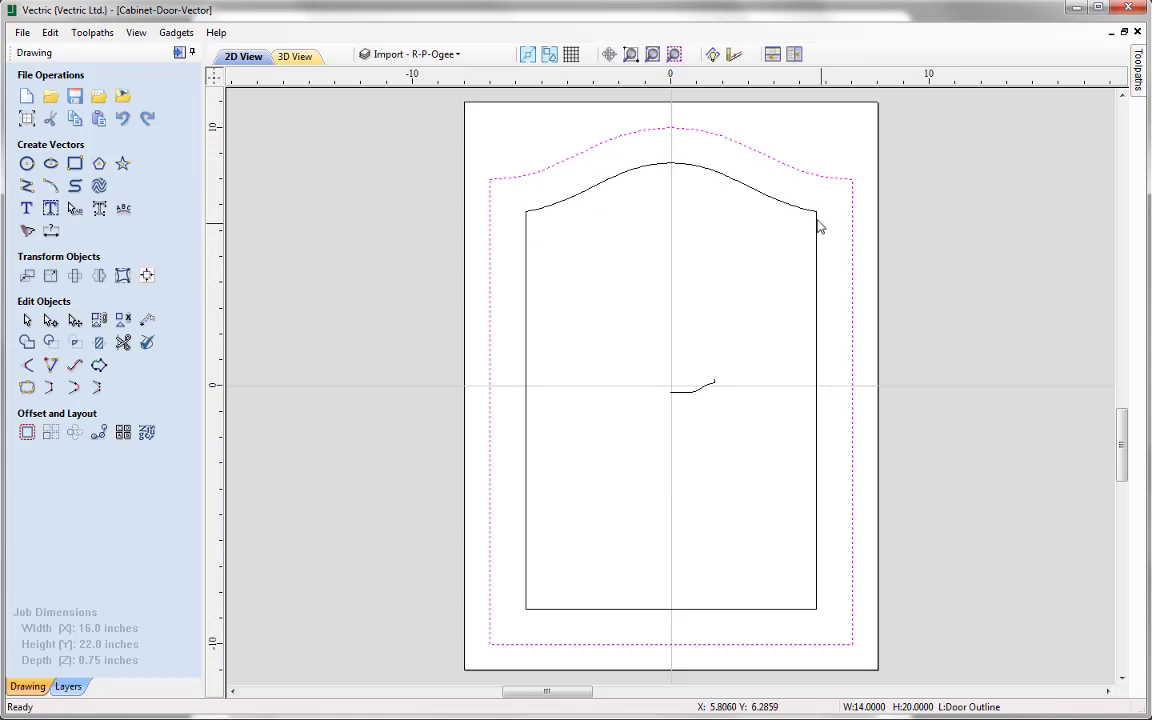
Step: Select the inner panel vector and set the material's XY datum to the lower-left corner of the job
click(776, 204)
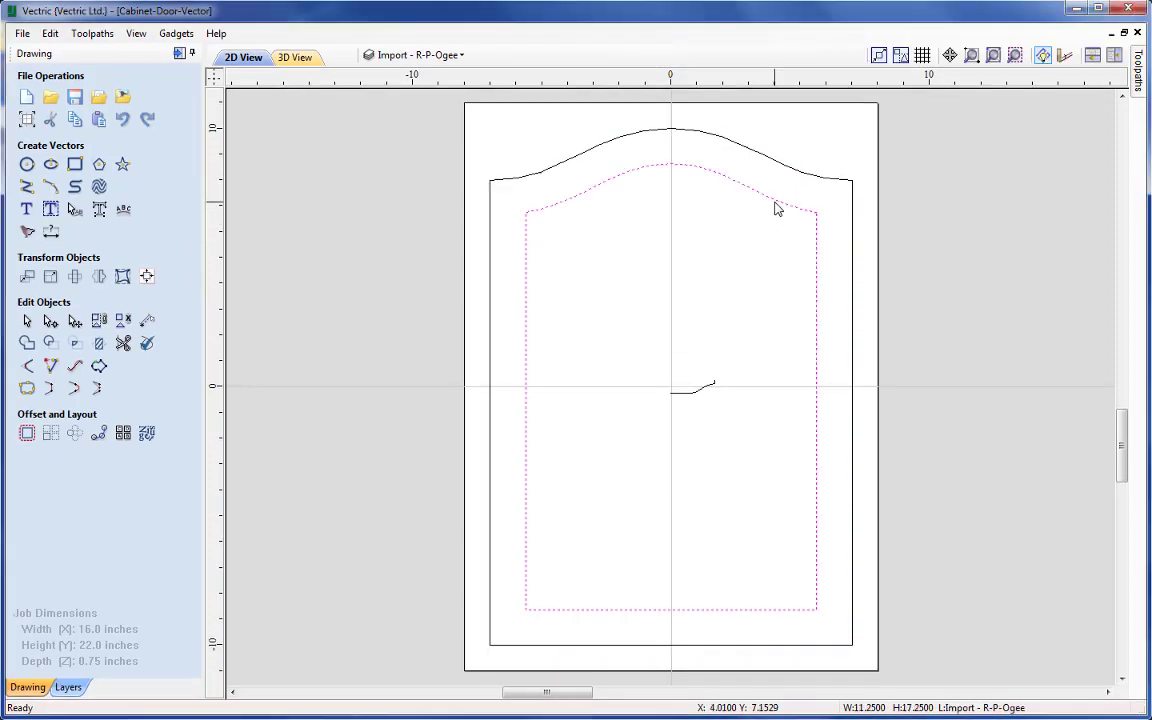
click(180, 53)
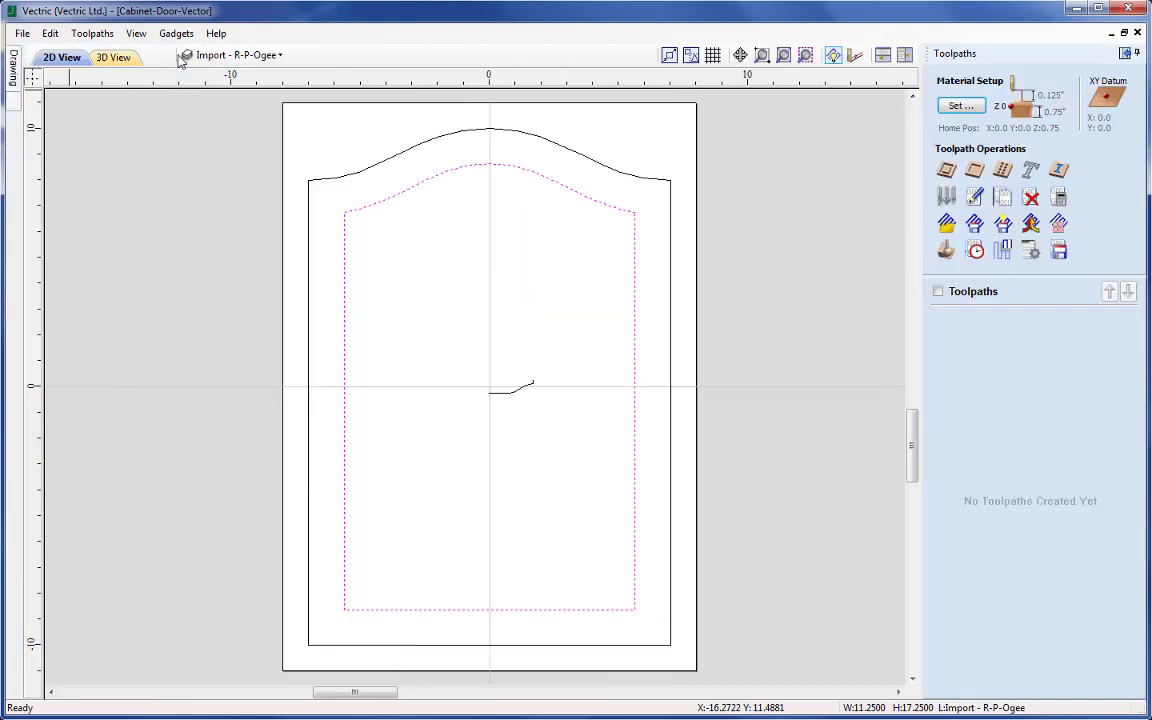
click(960, 106)
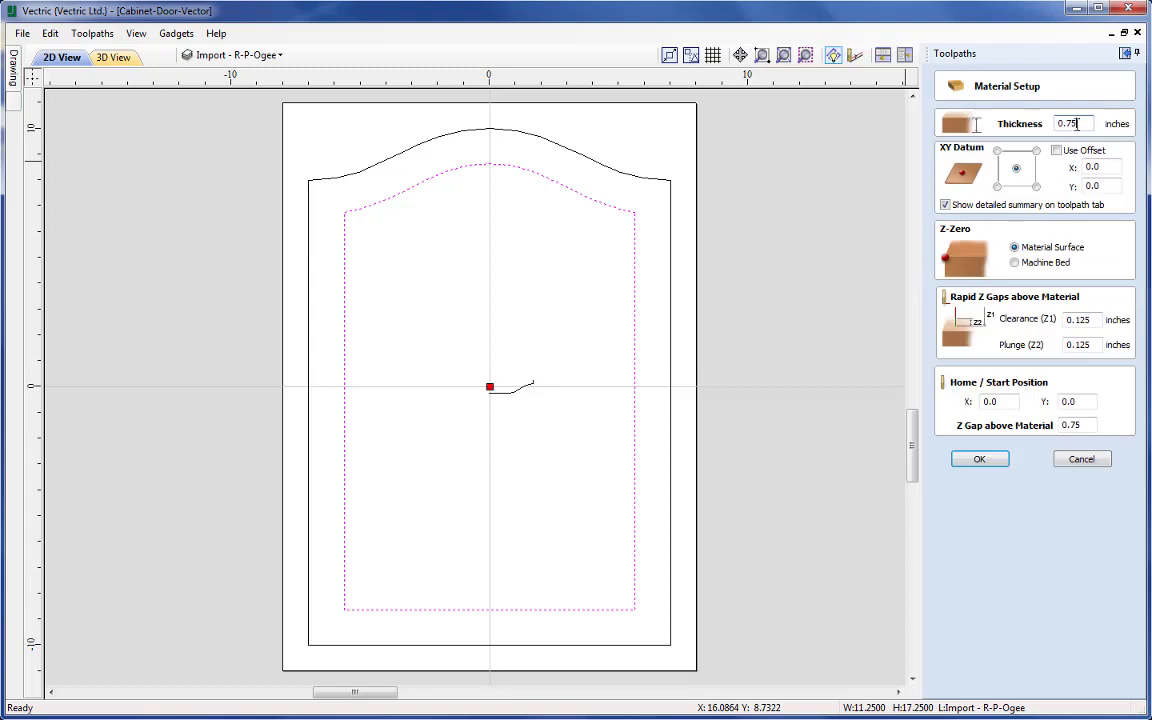
click(997, 188)
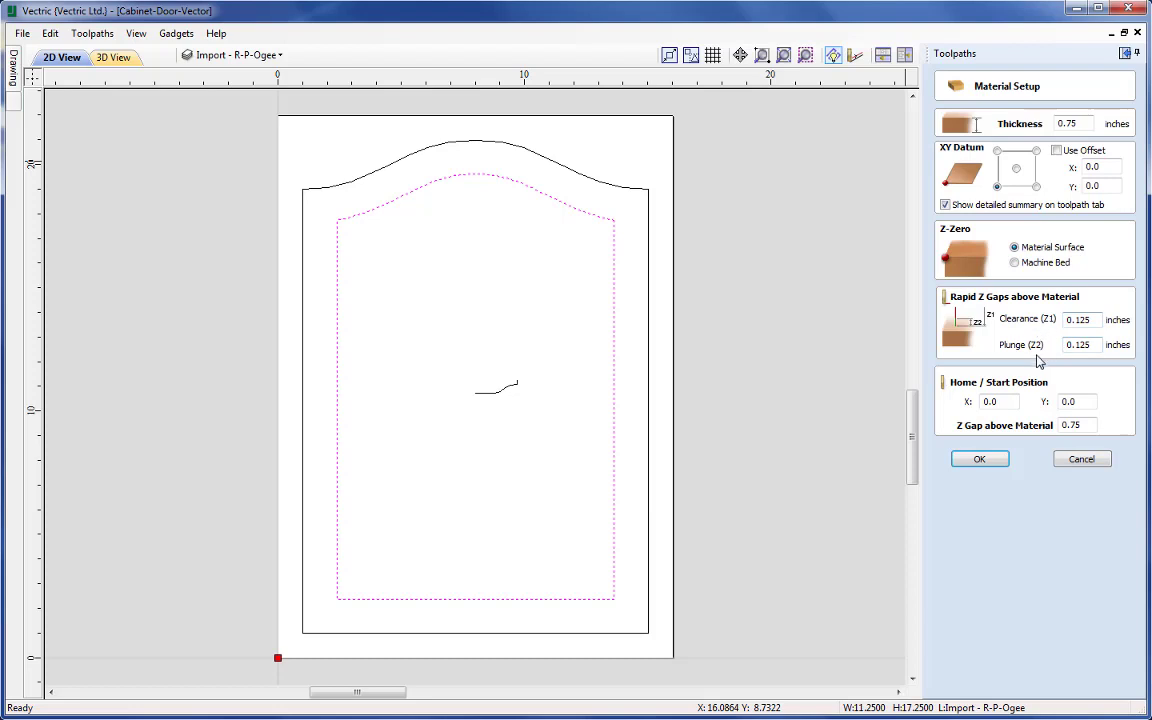
click(980, 460)
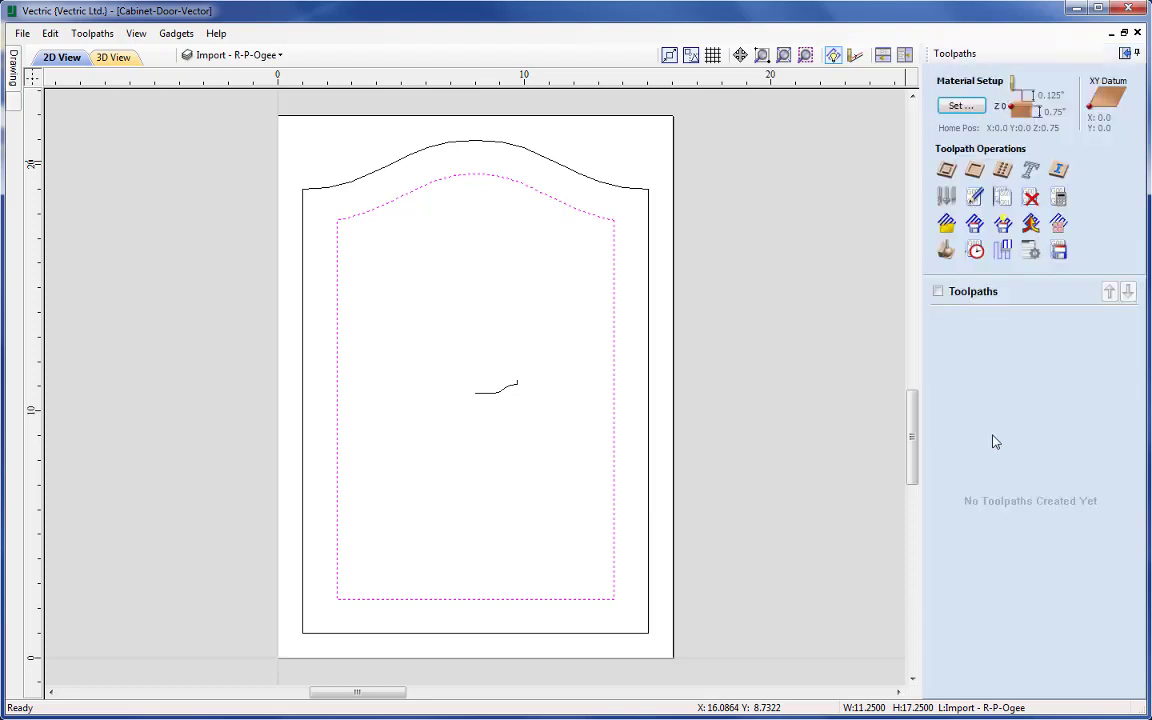
Step: Start a 2D profile toolpath for the inner panel vector with cut depth 0.5 inches and the RP Ogee Panel form tool
click(947, 172)
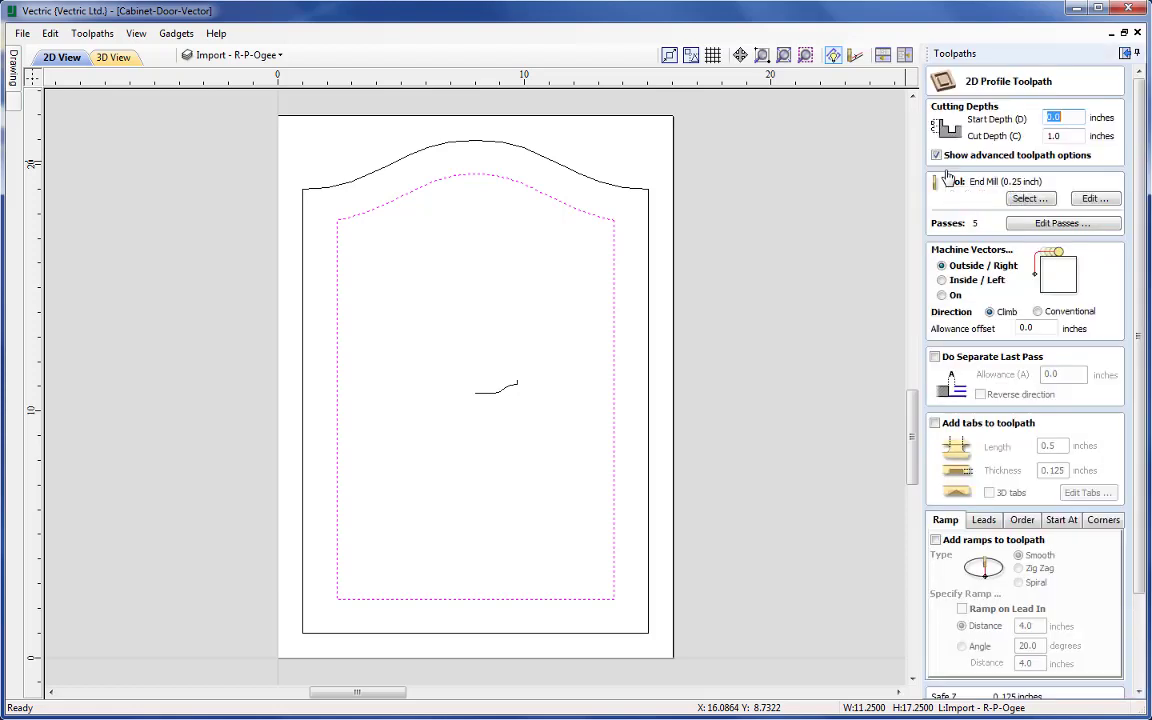
click(1066, 118)
double_click(1066, 137)
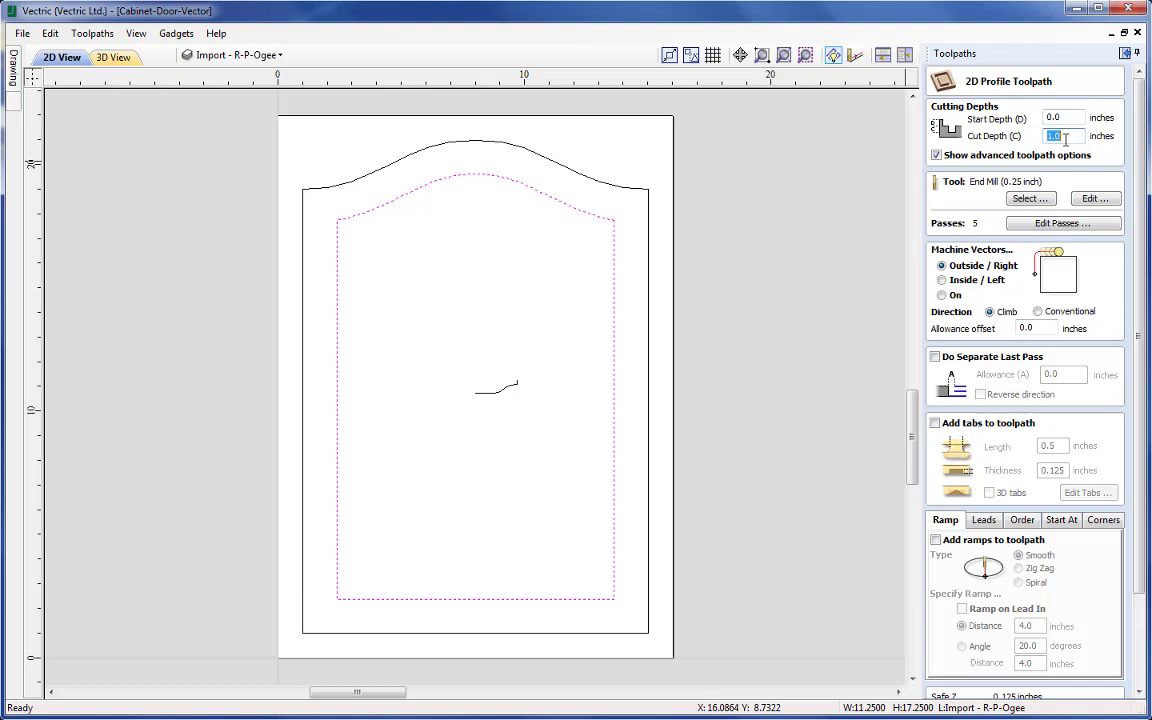
text(.5)
click(1031, 199)
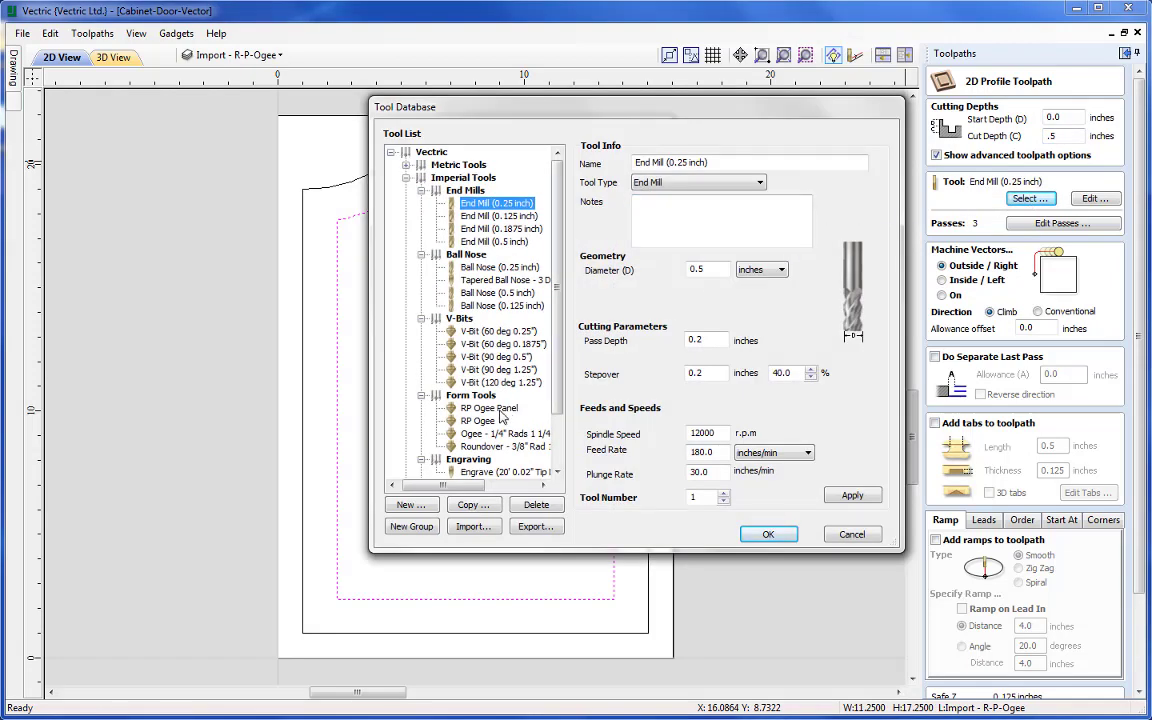
click(497, 410)
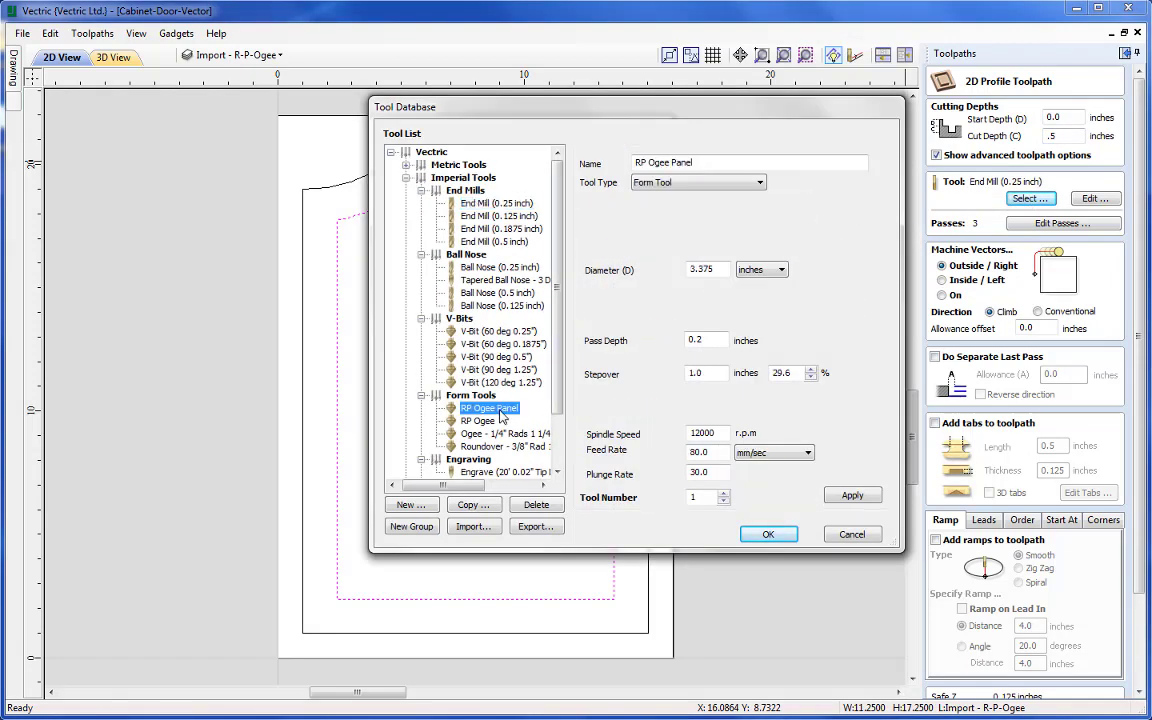
click(768, 537)
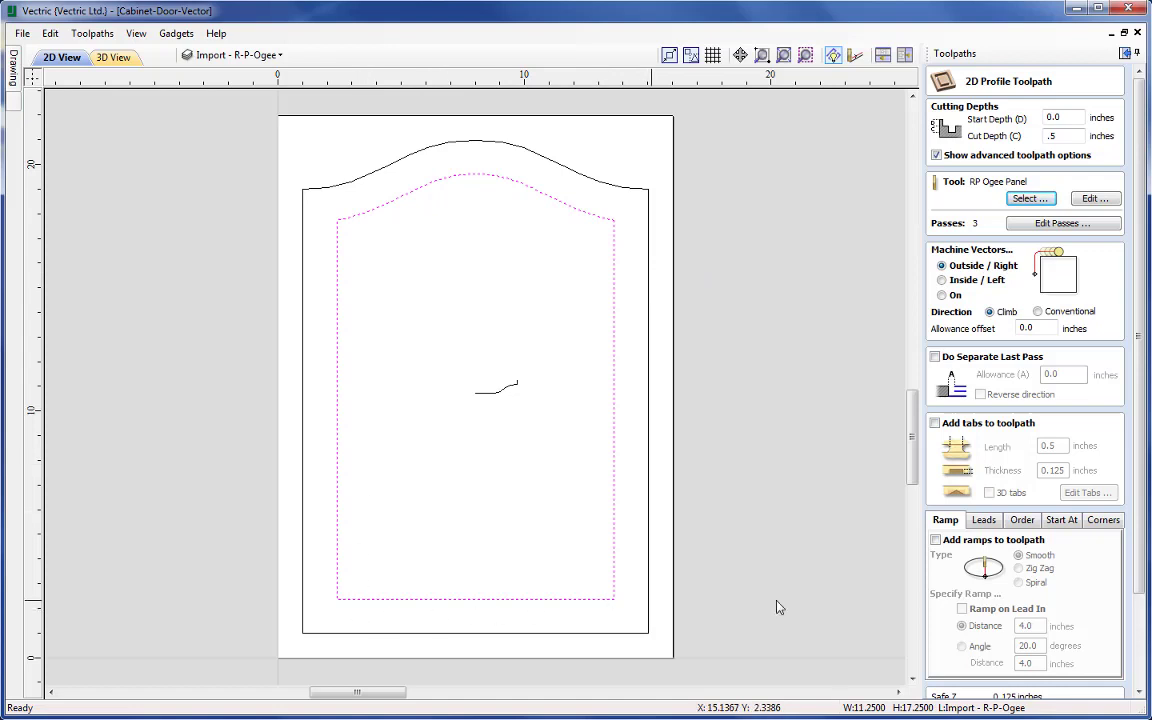
Step: Name the toolpath Profile Ogee, calculate it outside the panel vector and inspect the machined door's corners in the 3D preview
scroll(1031, 356, down, 3)
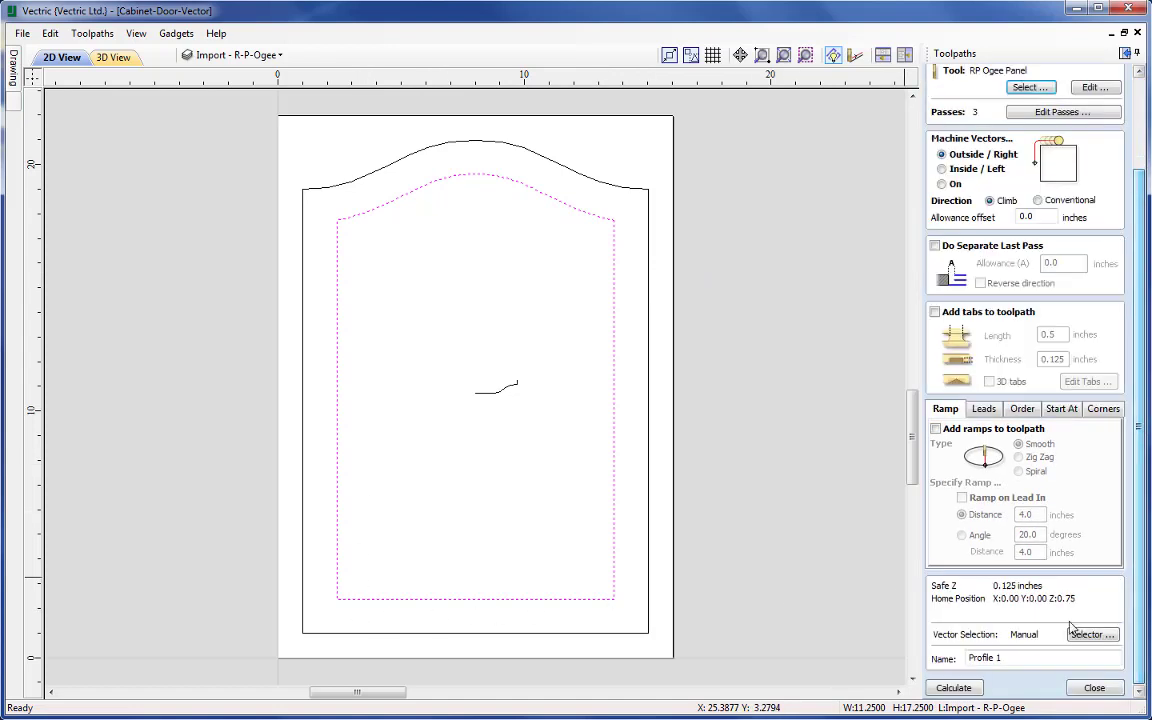
click(1024, 658)
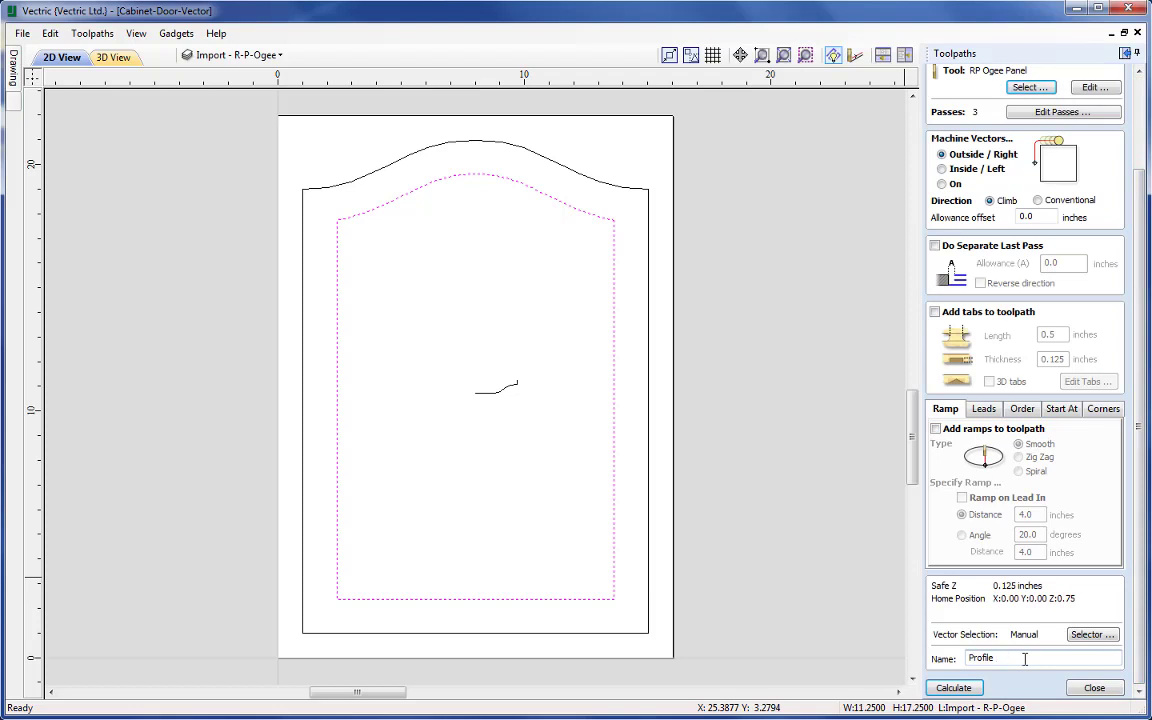
click(951, 688)
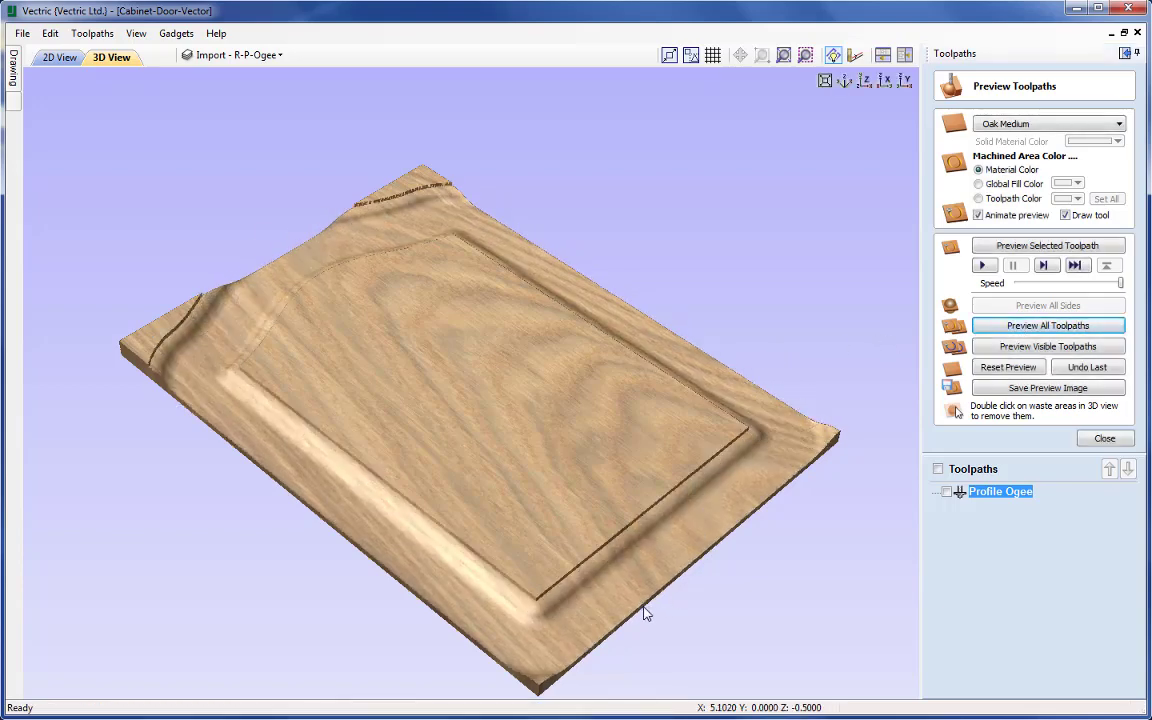
drag(602, 617, 460, 610)
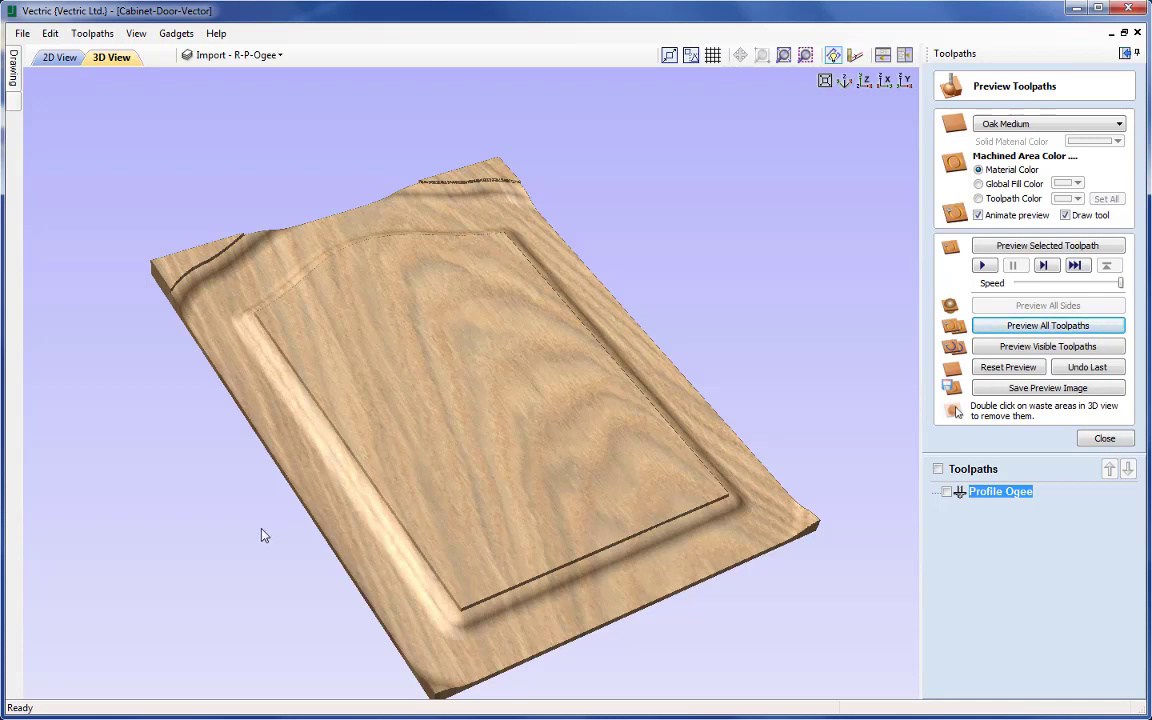
drag(262, 536, 578, 598)
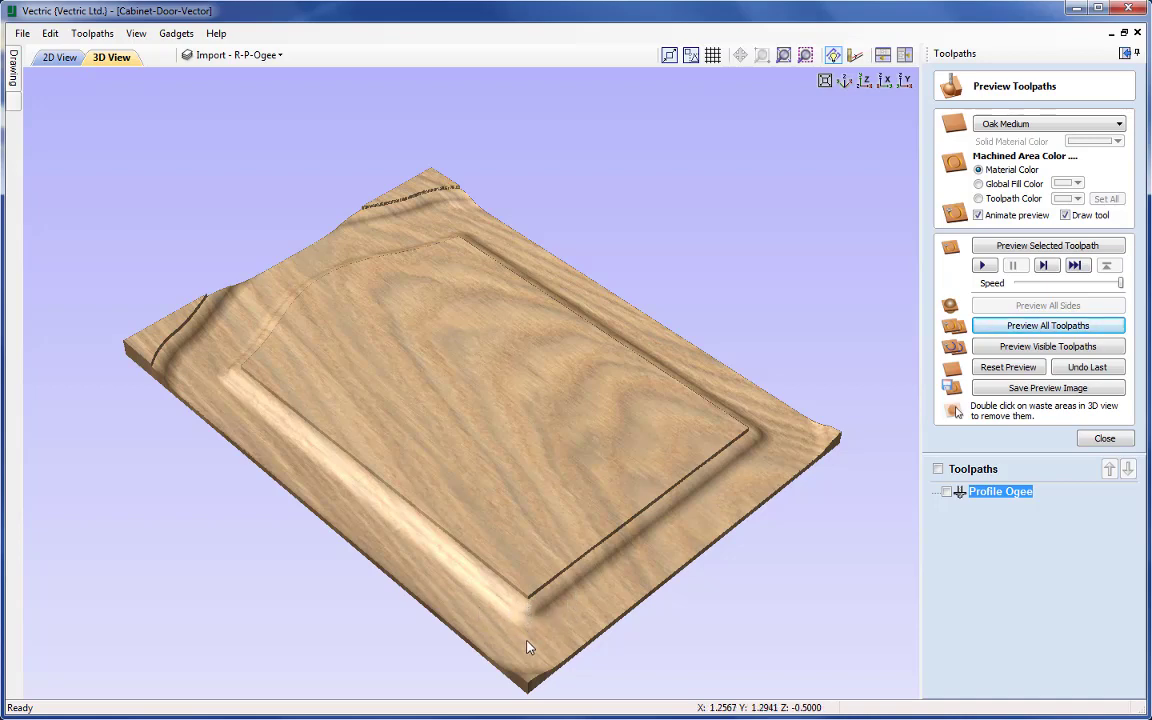
drag(563, 635, 406, 645)
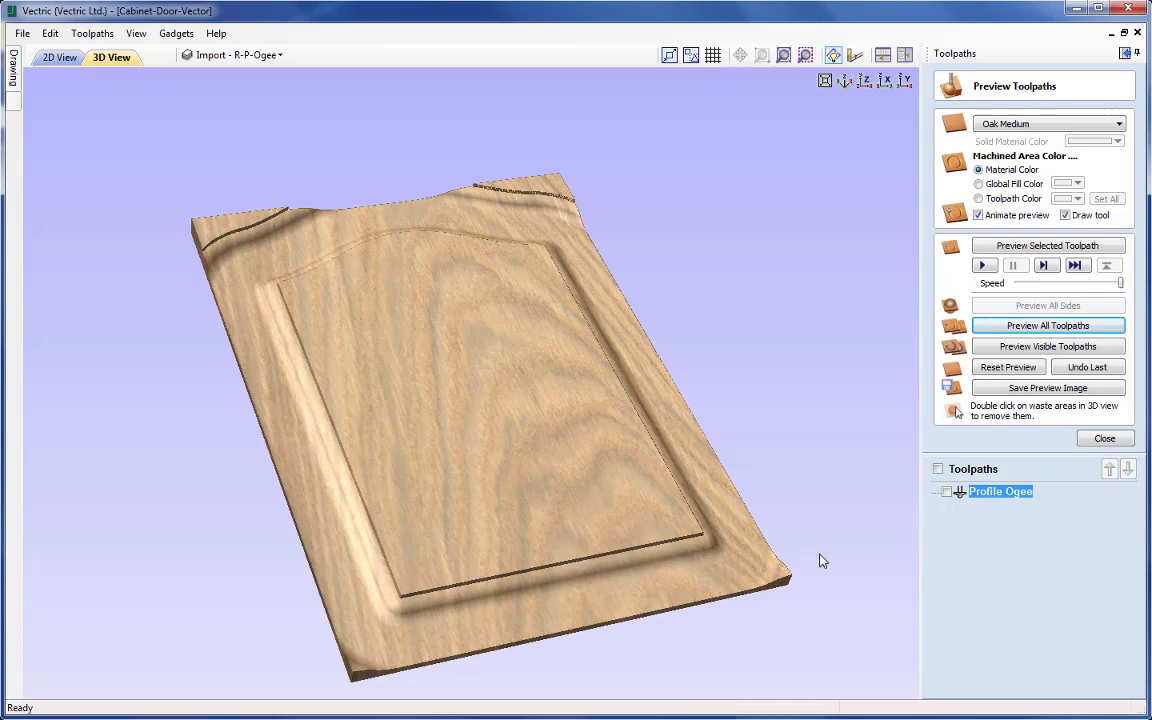
click(1105, 440)
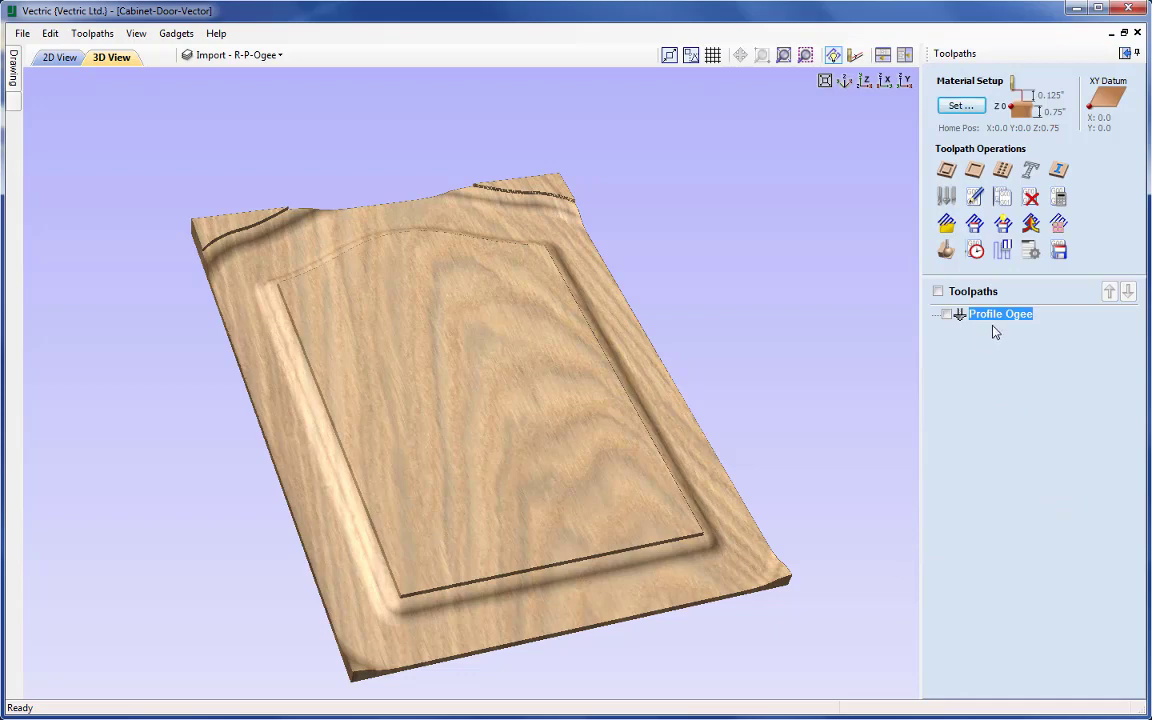
Step: Edit the Profile Ogee toolpath to cut sharp external corners
mouse_move(990, 320)
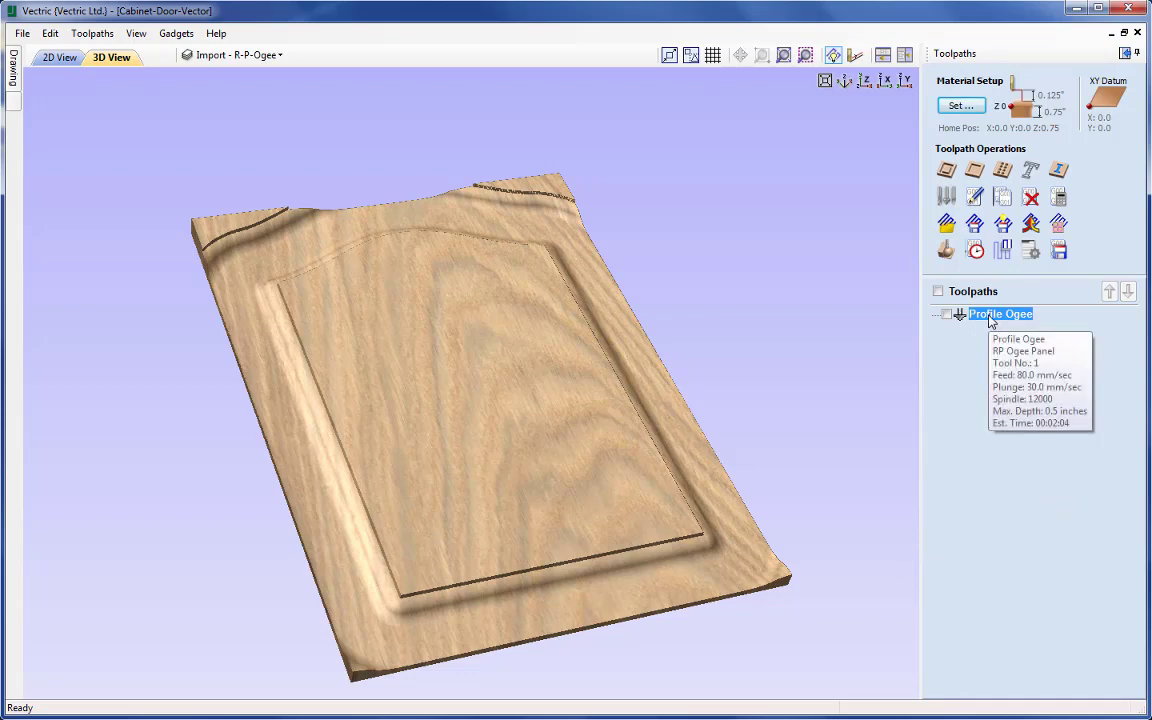
click(975, 200)
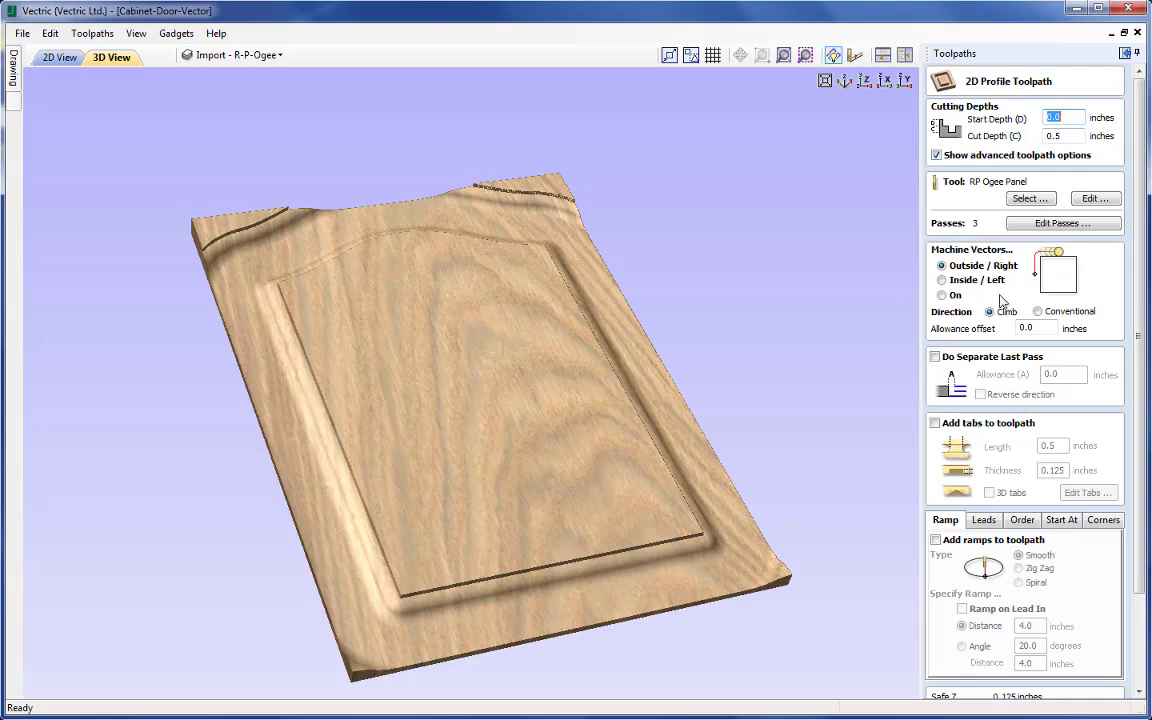
scroll(1040, 380, down, 2)
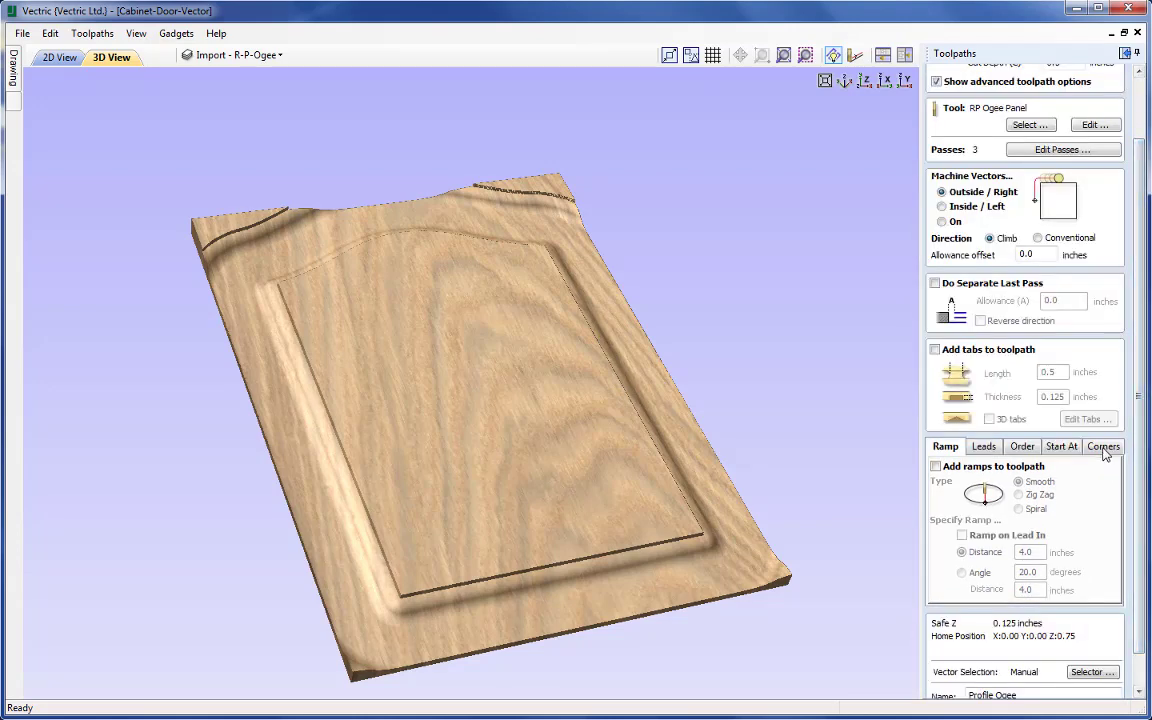
click(1104, 447)
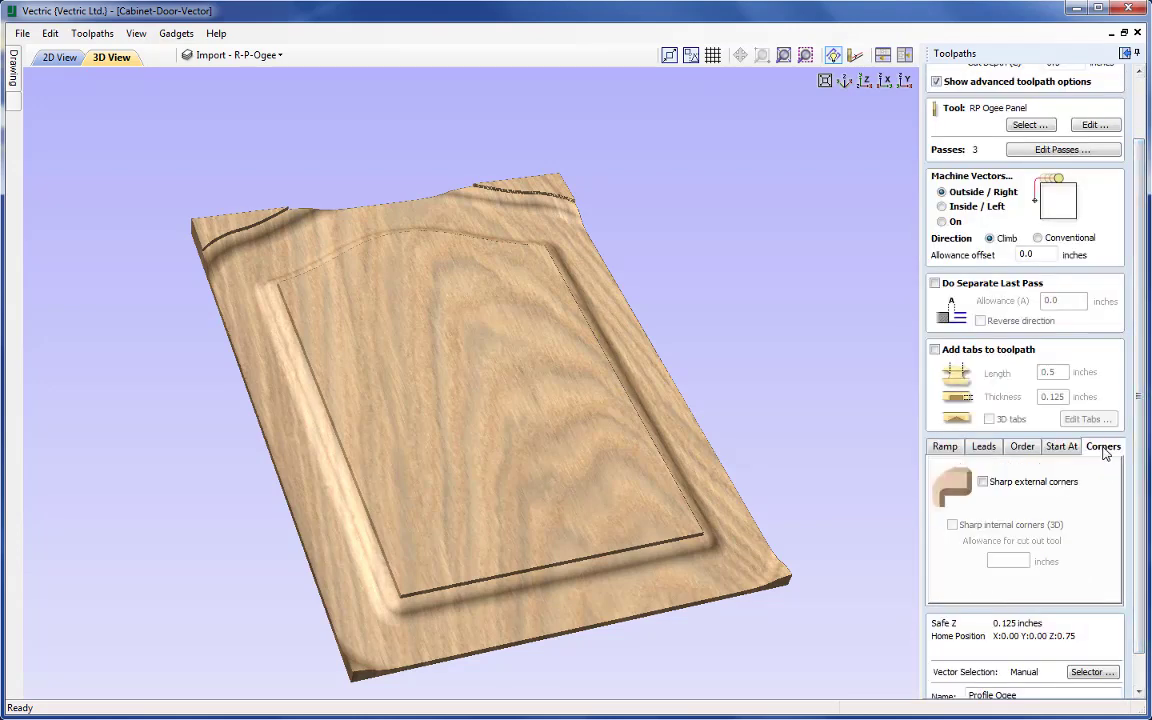
click(983, 482)
scroll(1148, 540, down, 1)
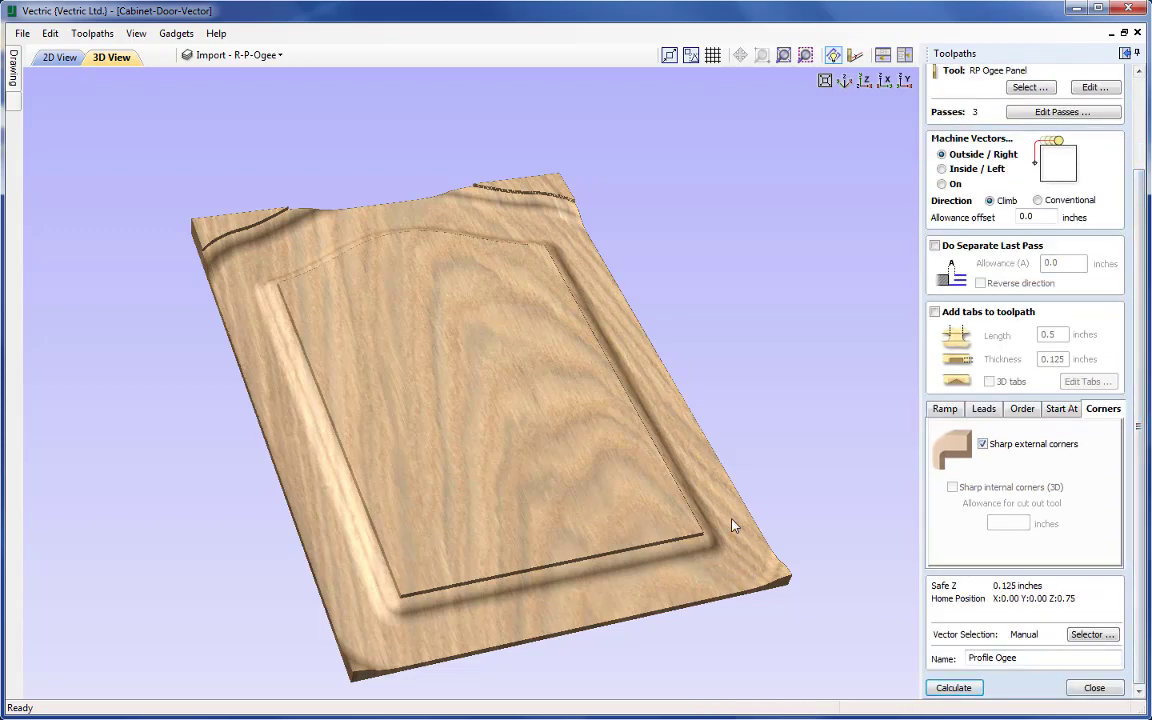
Step: Recalculate the Profile Ogee toolpath, then reset the material preview and simulate the cut again
click(953, 687)
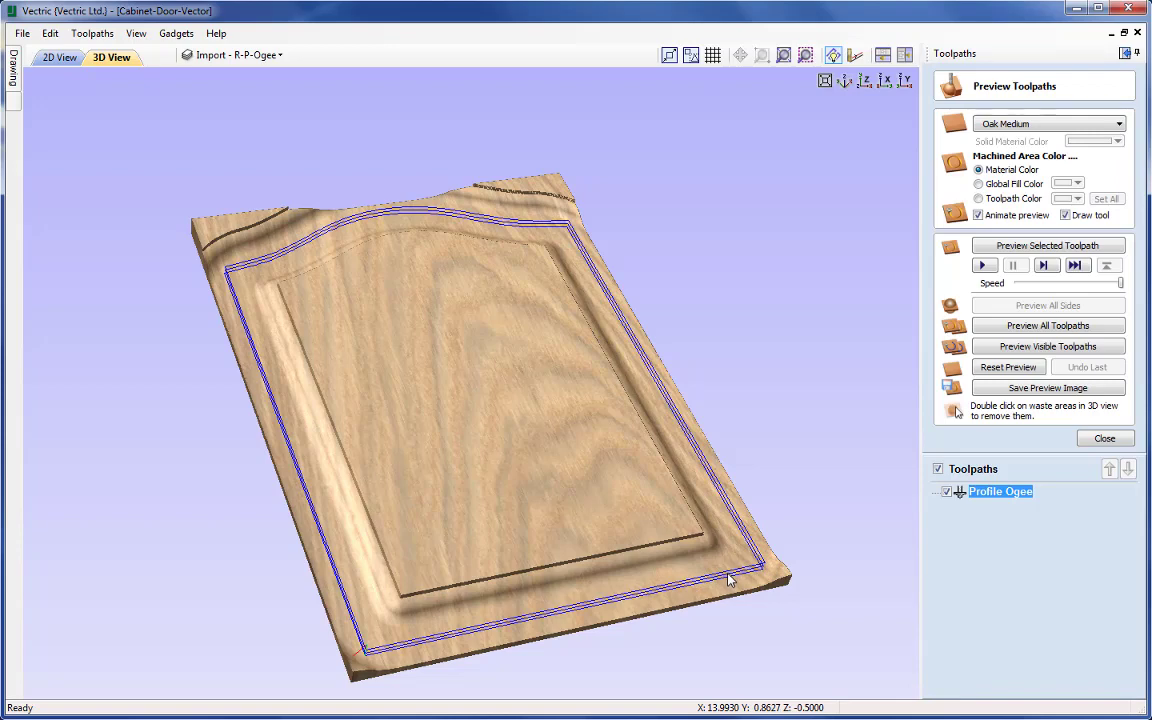
click(1031, 374)
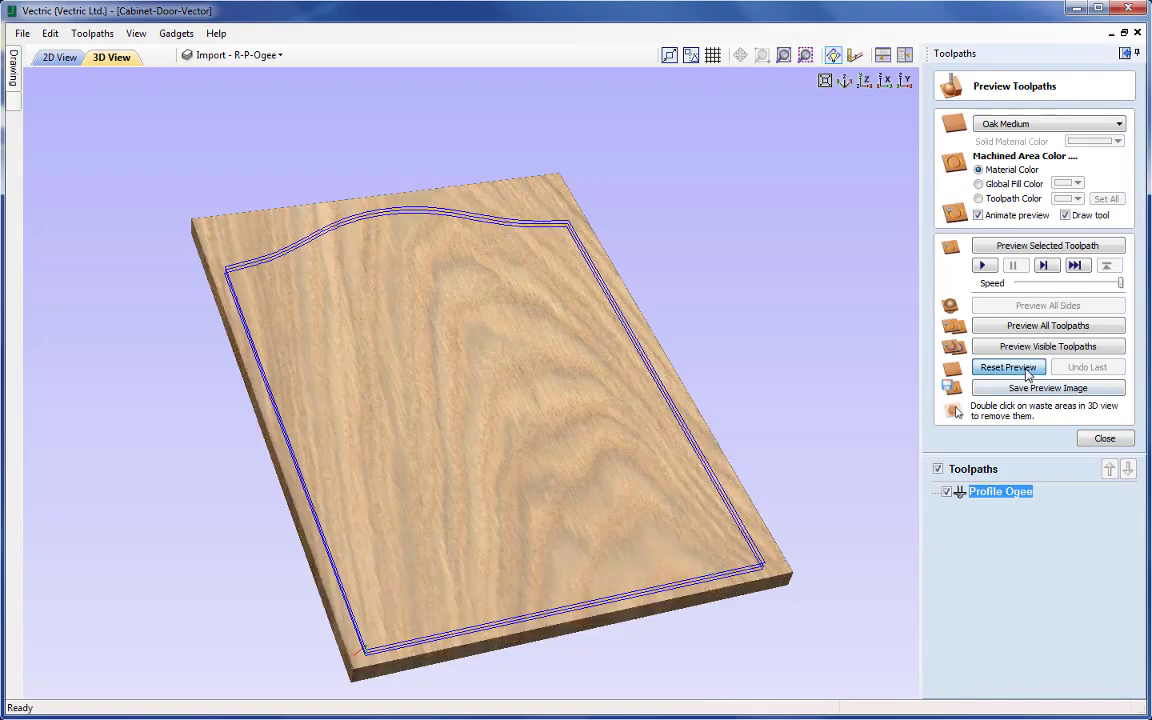
click(987, 269)
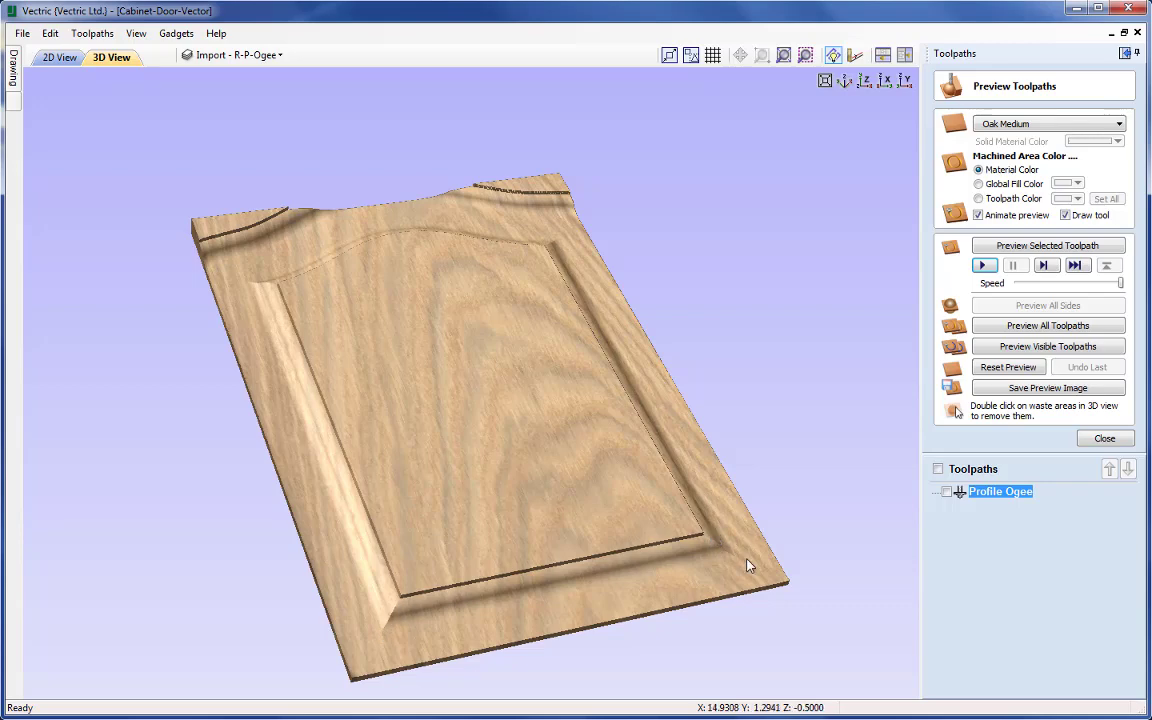
Step: Start a 2D profile toolpath on the outer door outline with start depth 0.5 inches and cut depth 0.25 inches
key(F2)
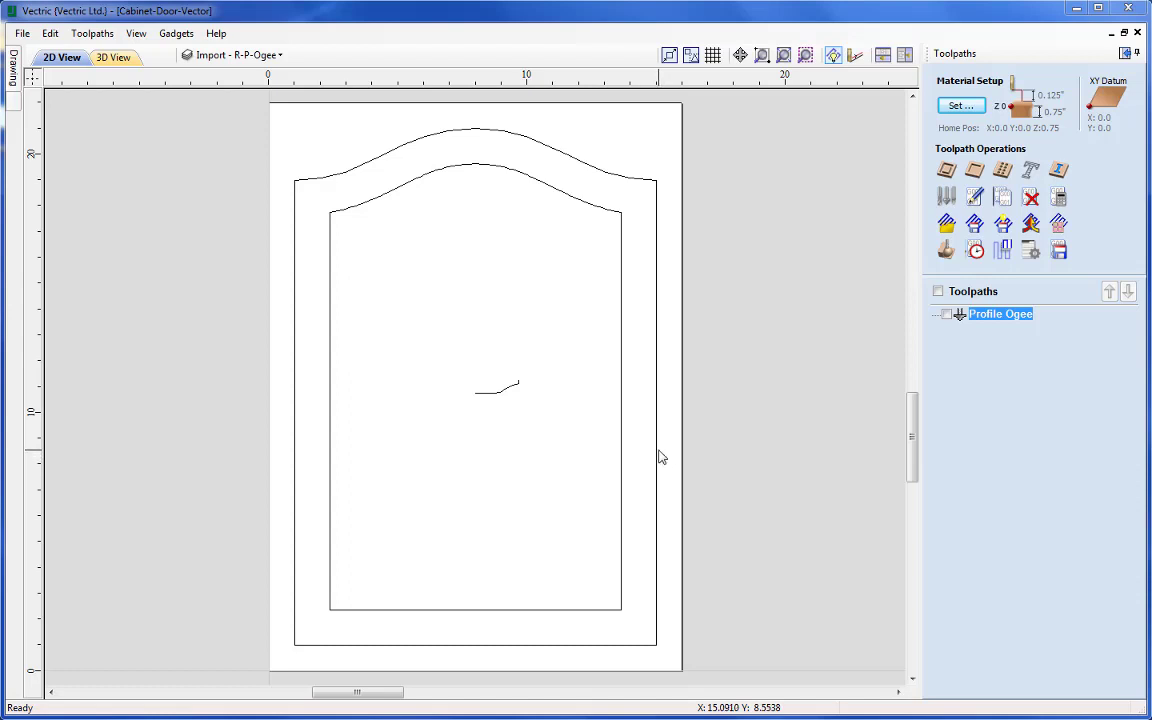
click(659, 457)
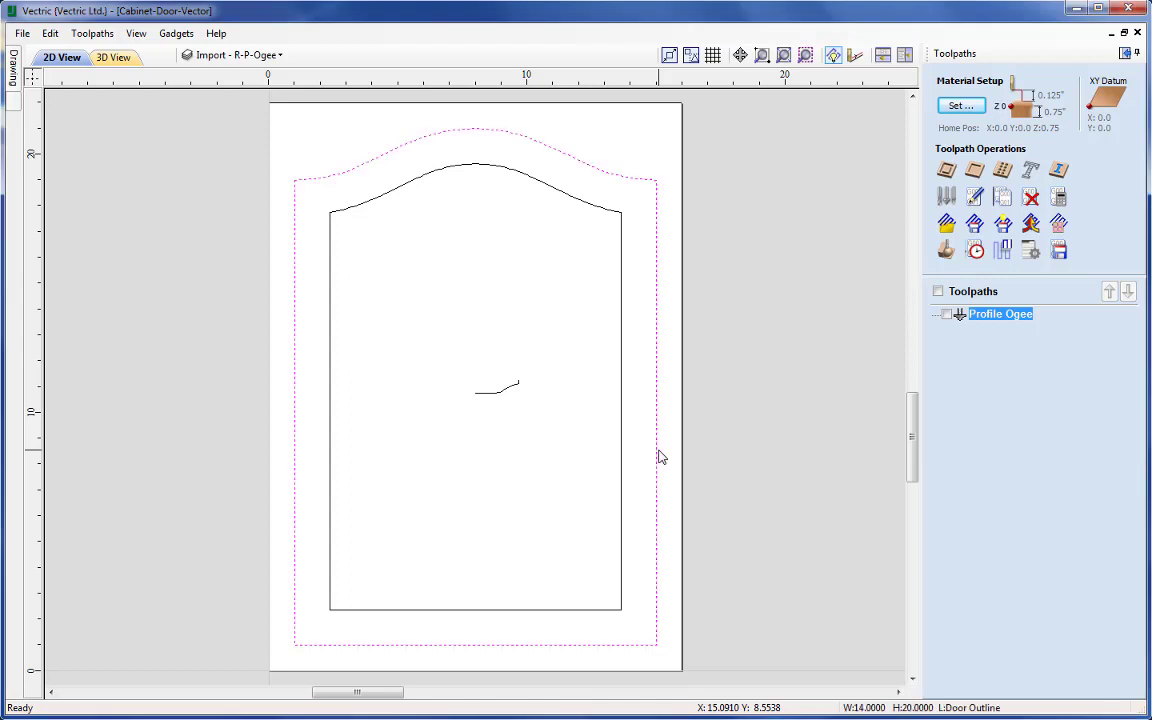
click(946, 172)
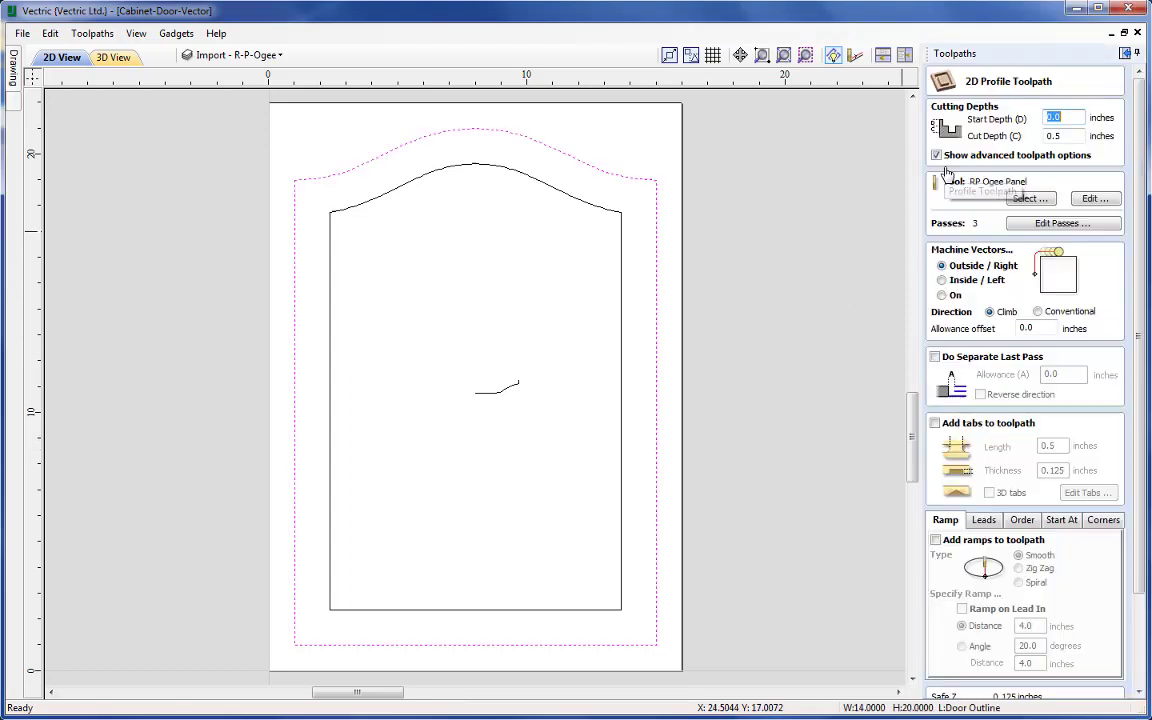
click(1064, 117)
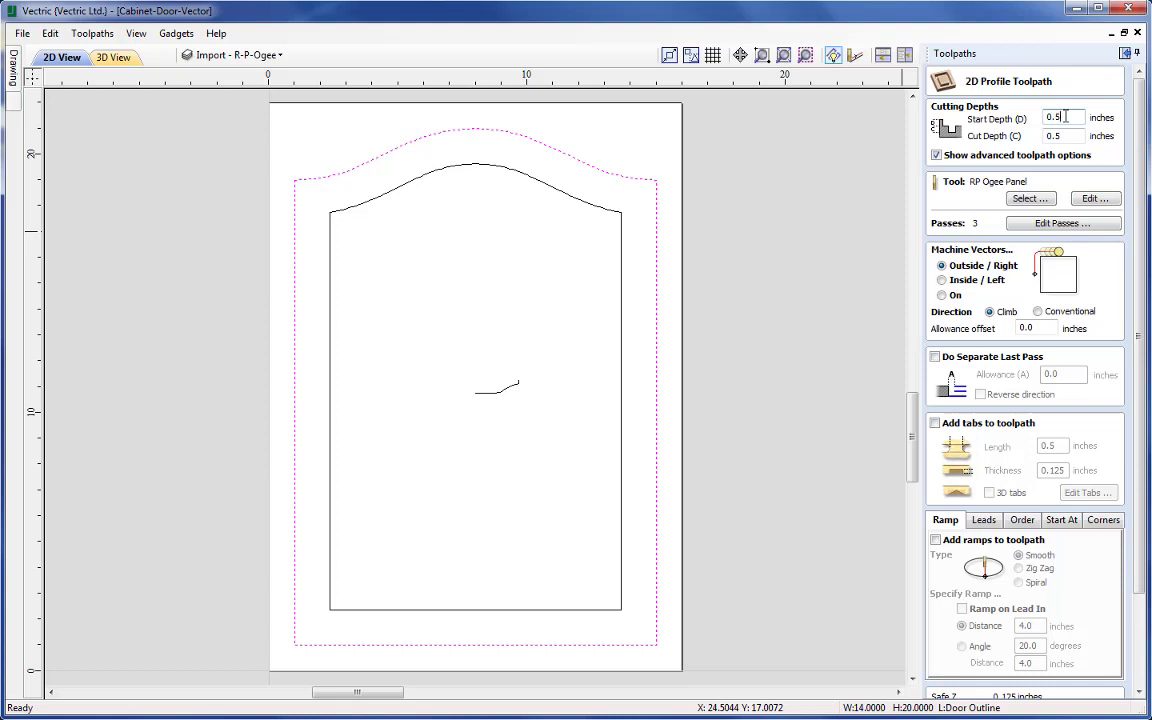
click(1076, 135)
Step: Assign End Mill (0.25 inch) to the door outline toolpath and set its pass depth to 0.25 inches
click(1030, 198)
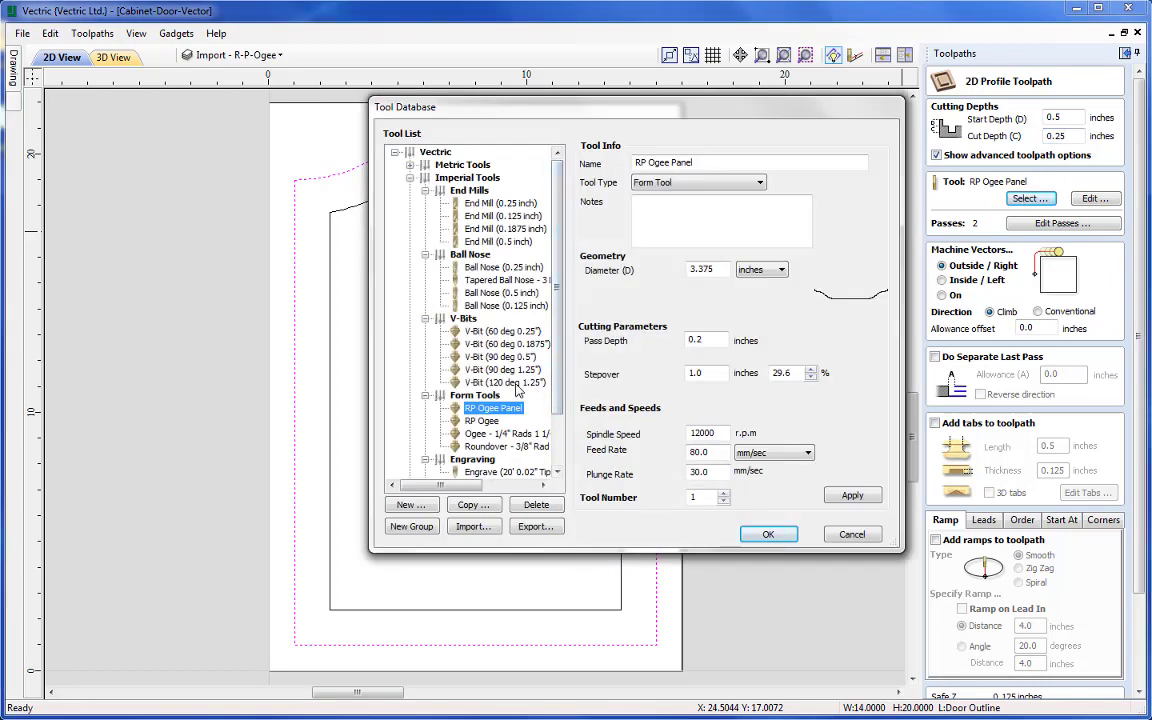
click(500, 203)
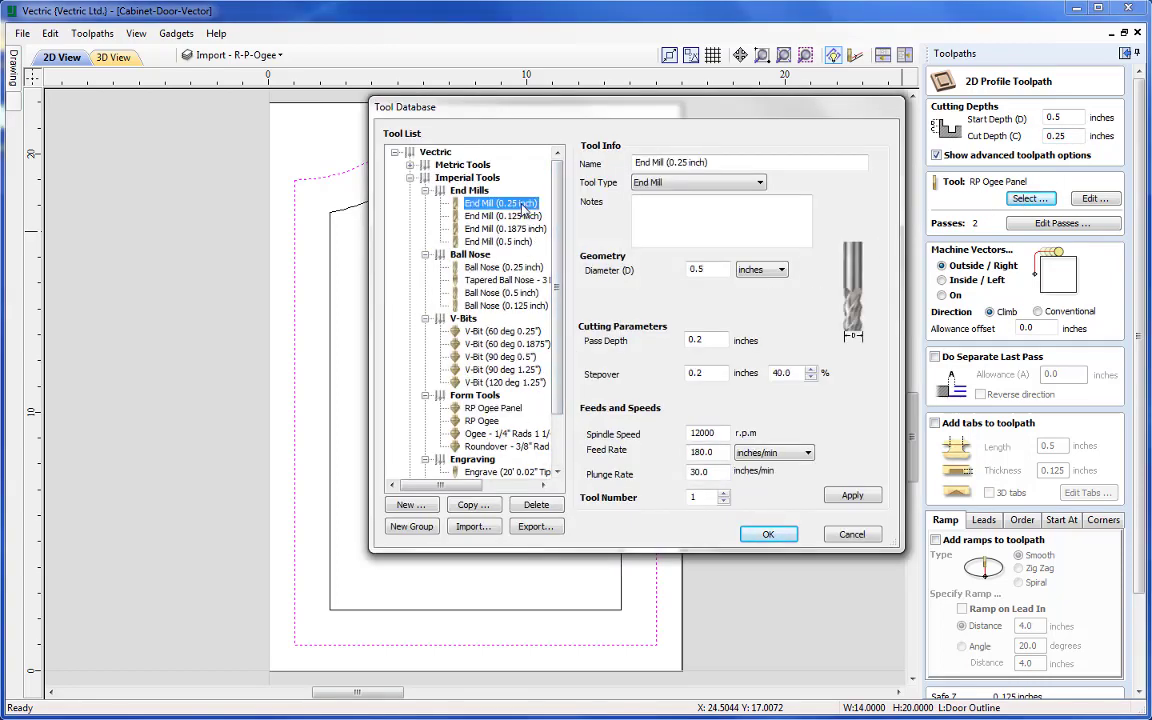
click(764, 534)
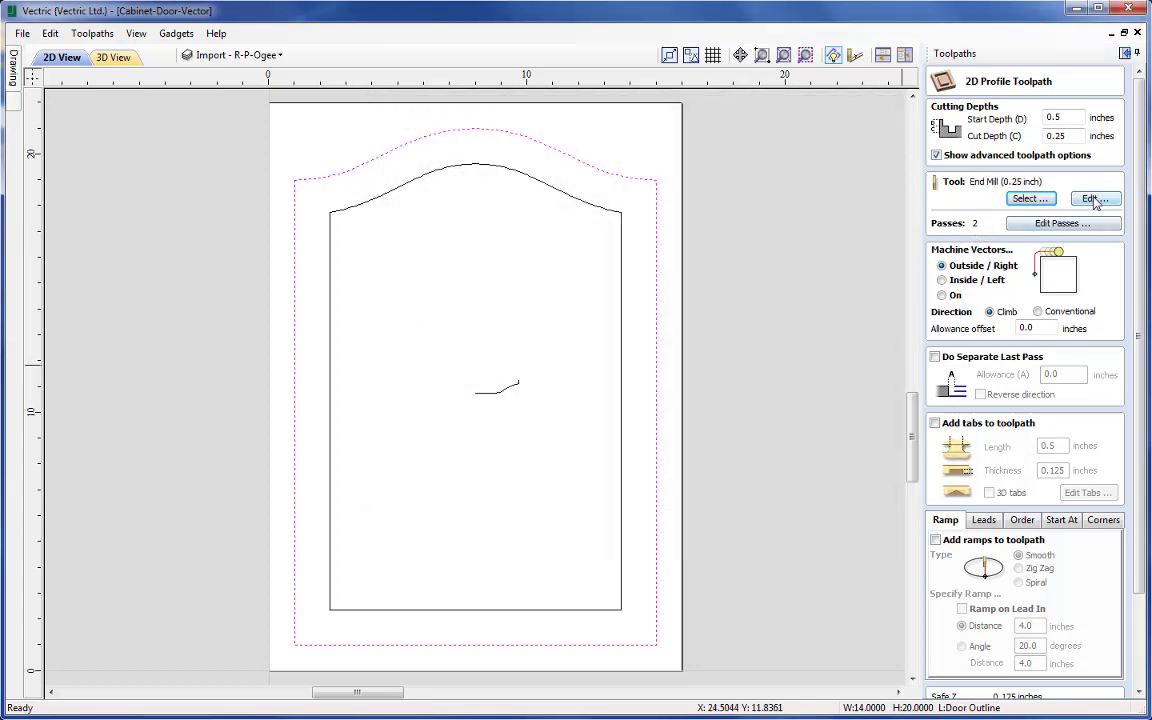
click(1094, 199)
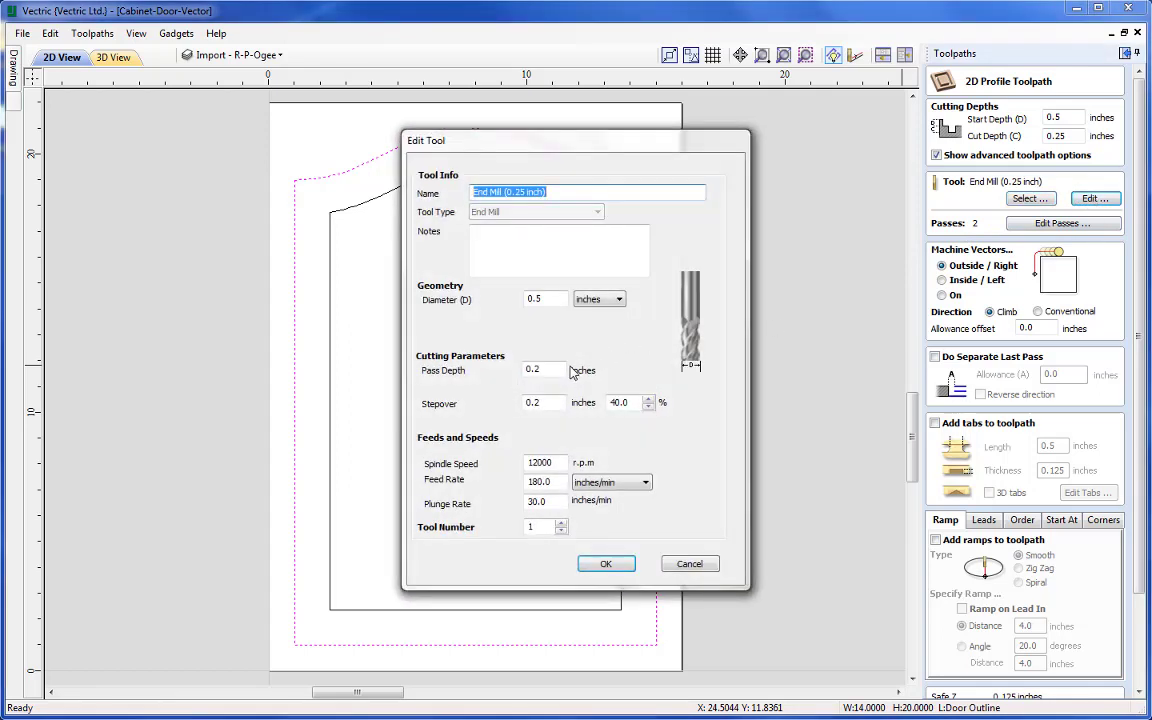
click(559, 369)
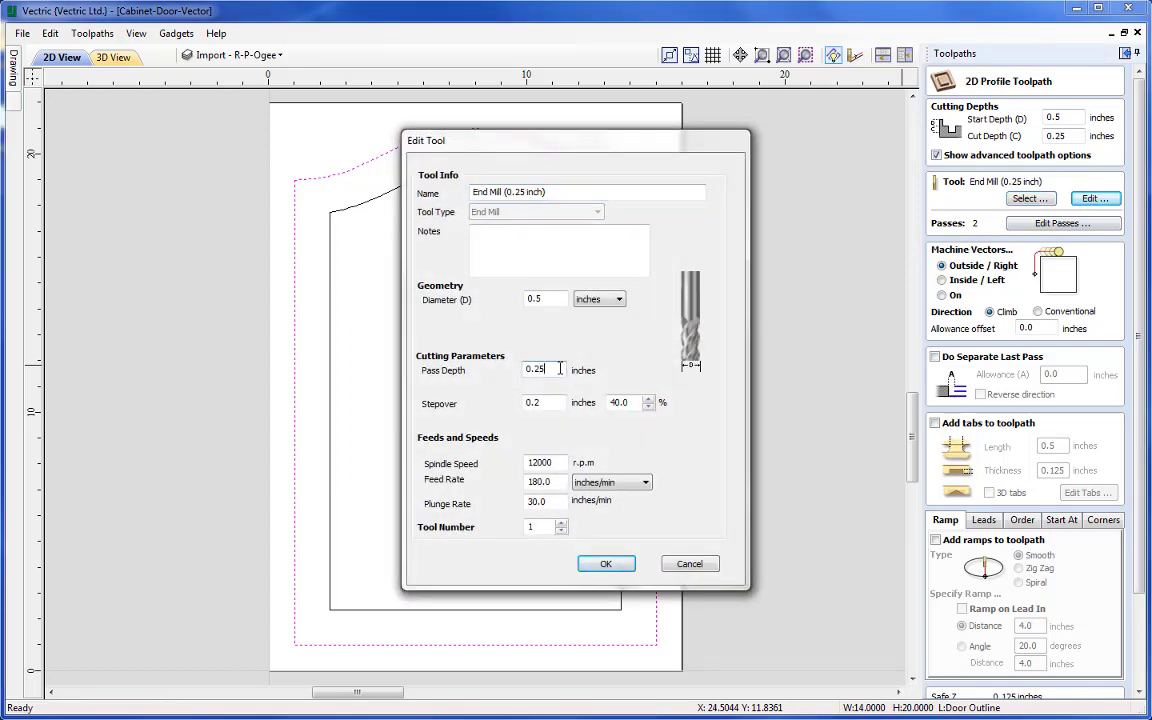
click(606, 564)
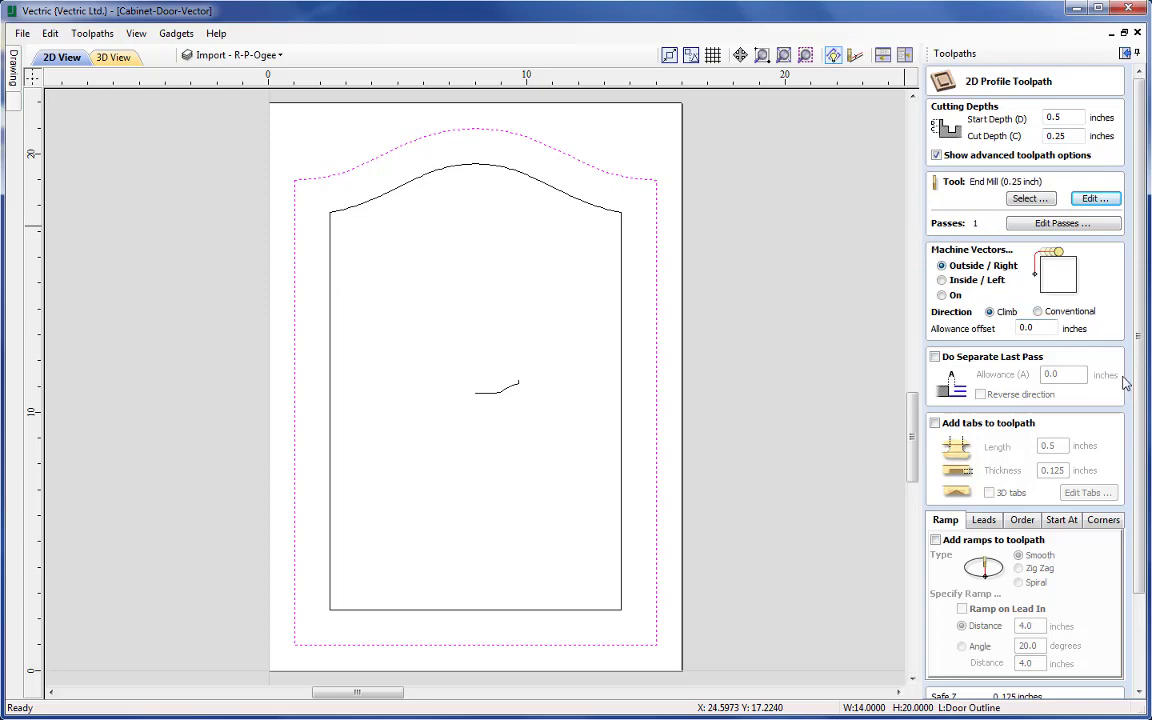
Step: Turn off sharp external corners for the door outline toolpath, name it Profile Outer, and calculate it
scroll(1143, 437, down, 1)
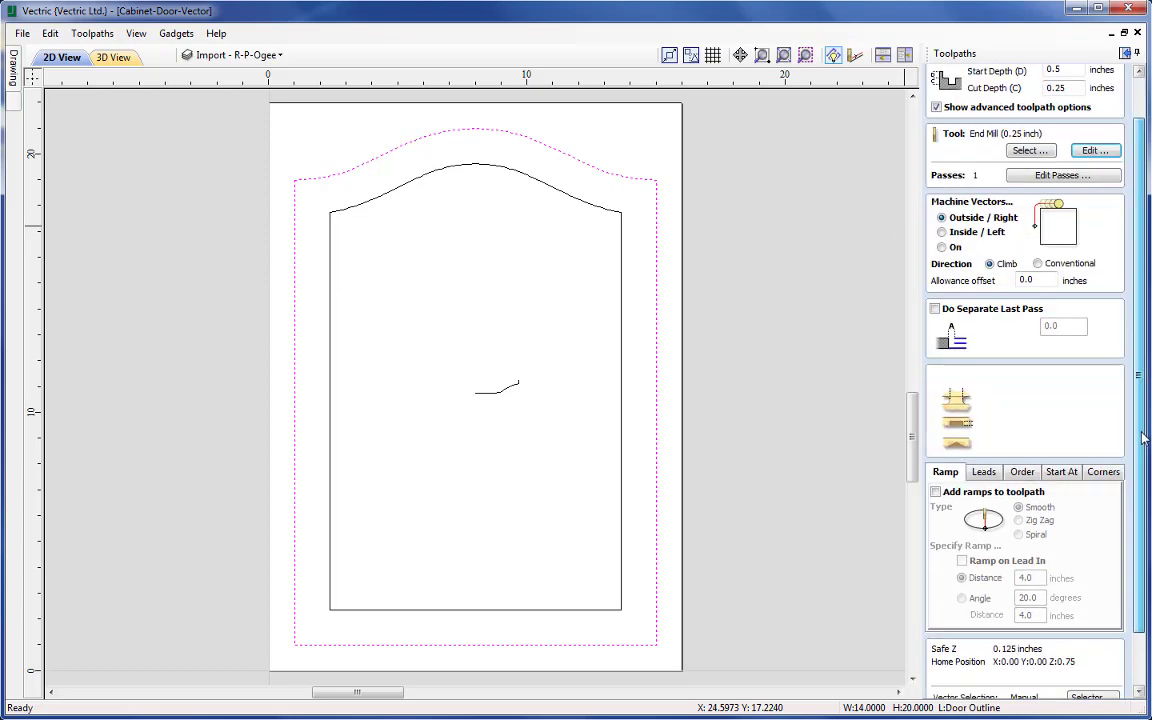
click(1104, 471)
click(985, 508)
scroll(1140, 527, down, 1)
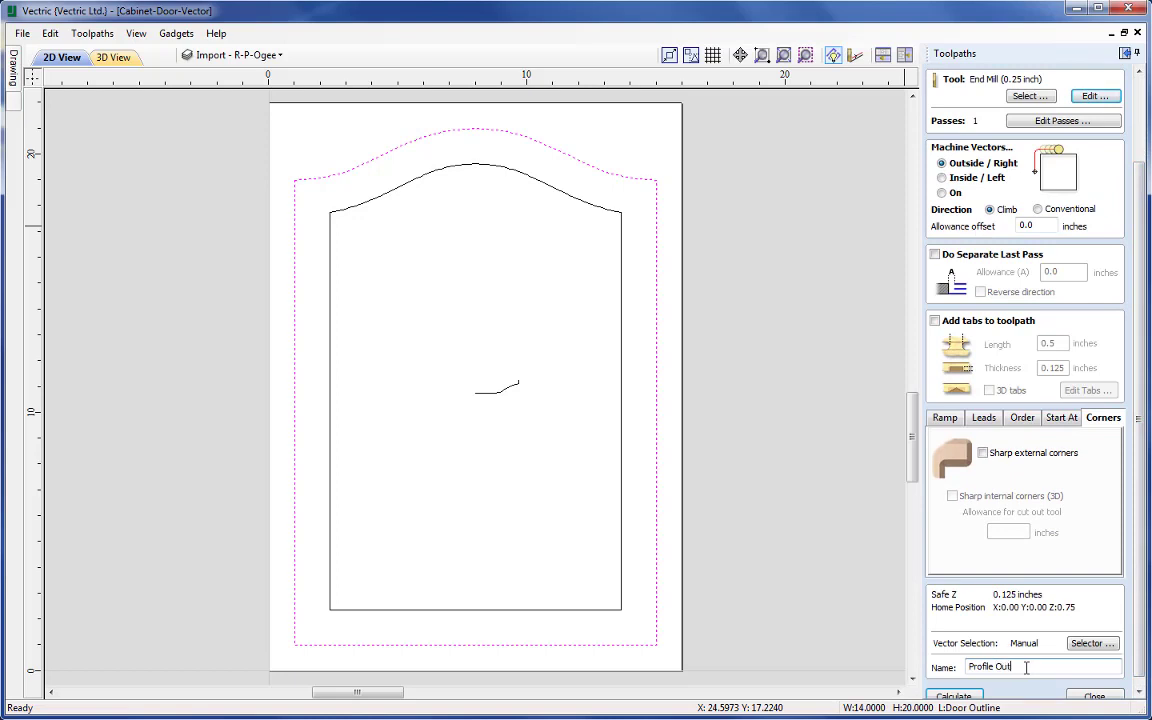
click(956, 697)
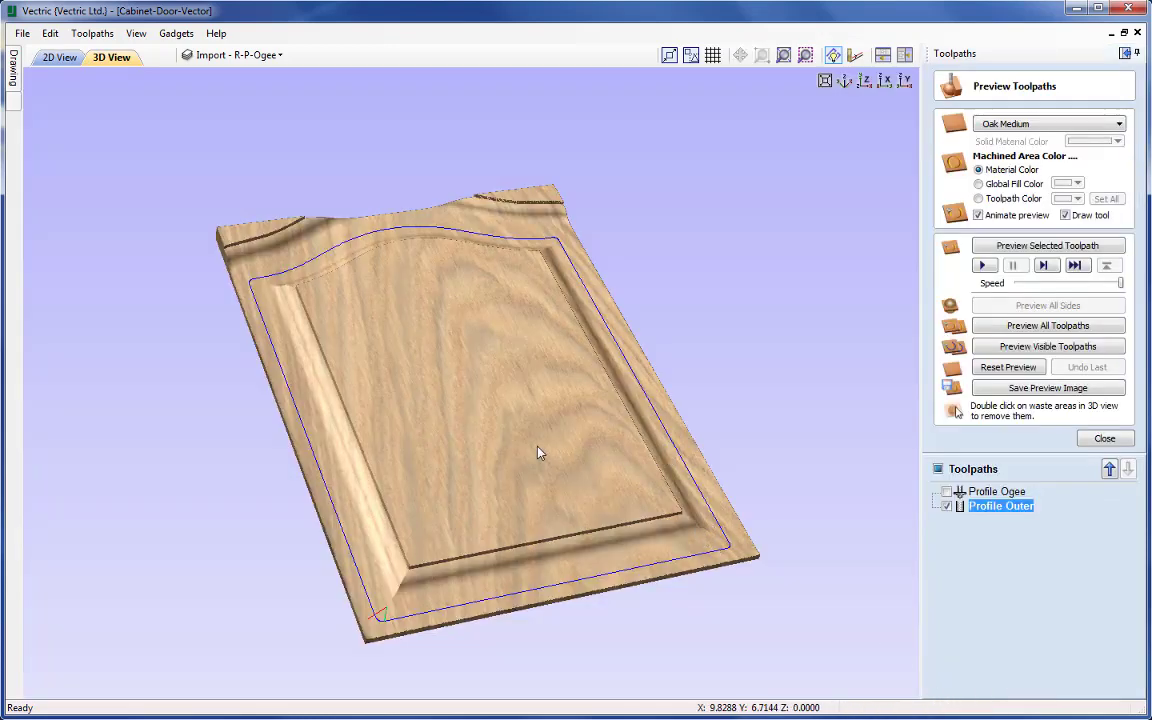
Step: Simulate the Profile Outer toolpath cutting out the door in the 3D material preview
drag(535, 453, 661, 535)
click(982, 265)
drag(752, 375, 555, 607)
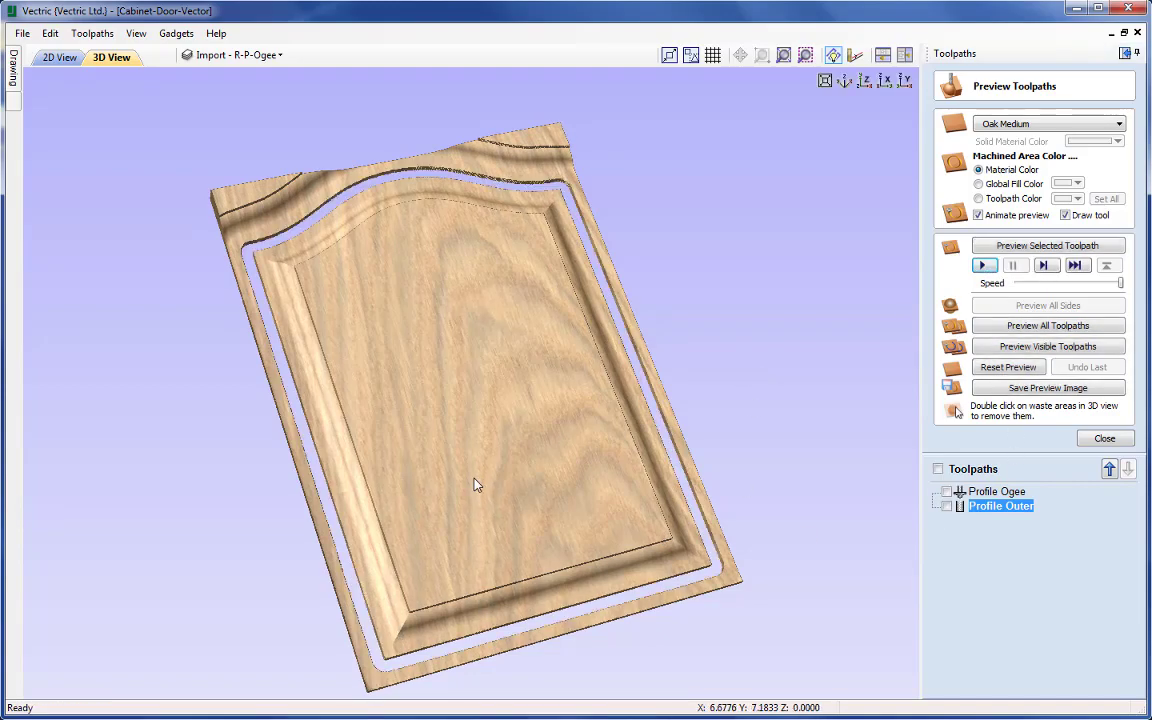
Step: Remove the waste material around the cut-out door in the 3D preview and inspect the remaining raised panel
drag(476, 486, 686, 593)
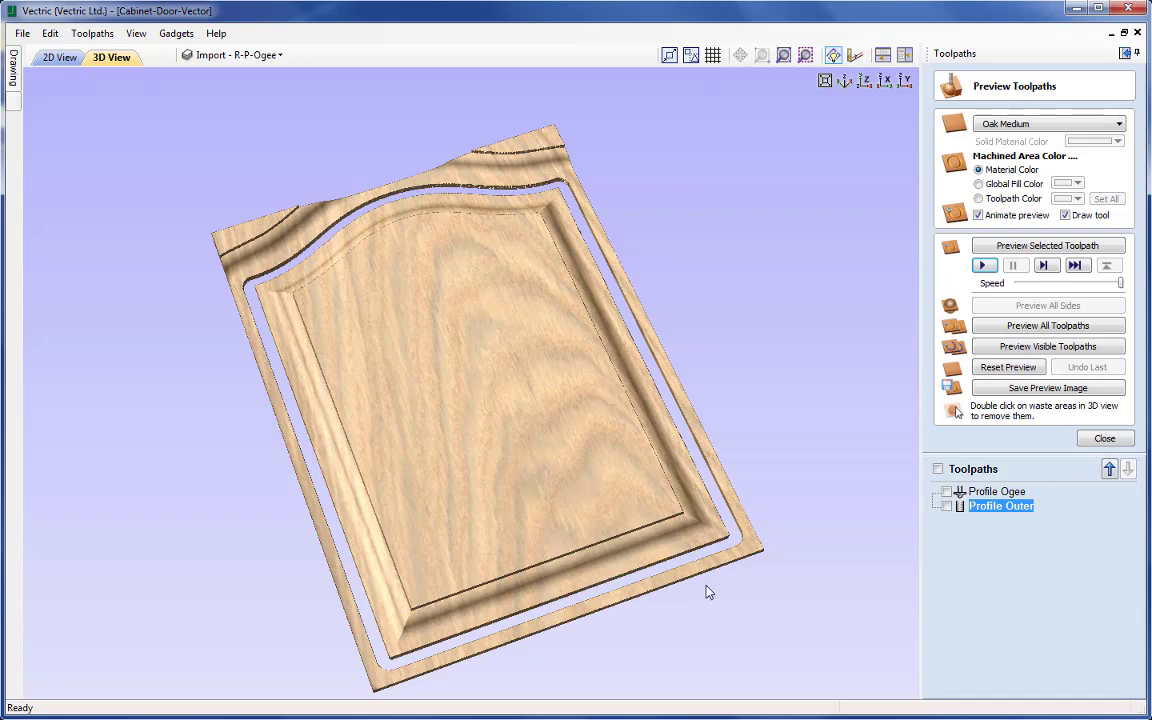
double_click(755, 553)
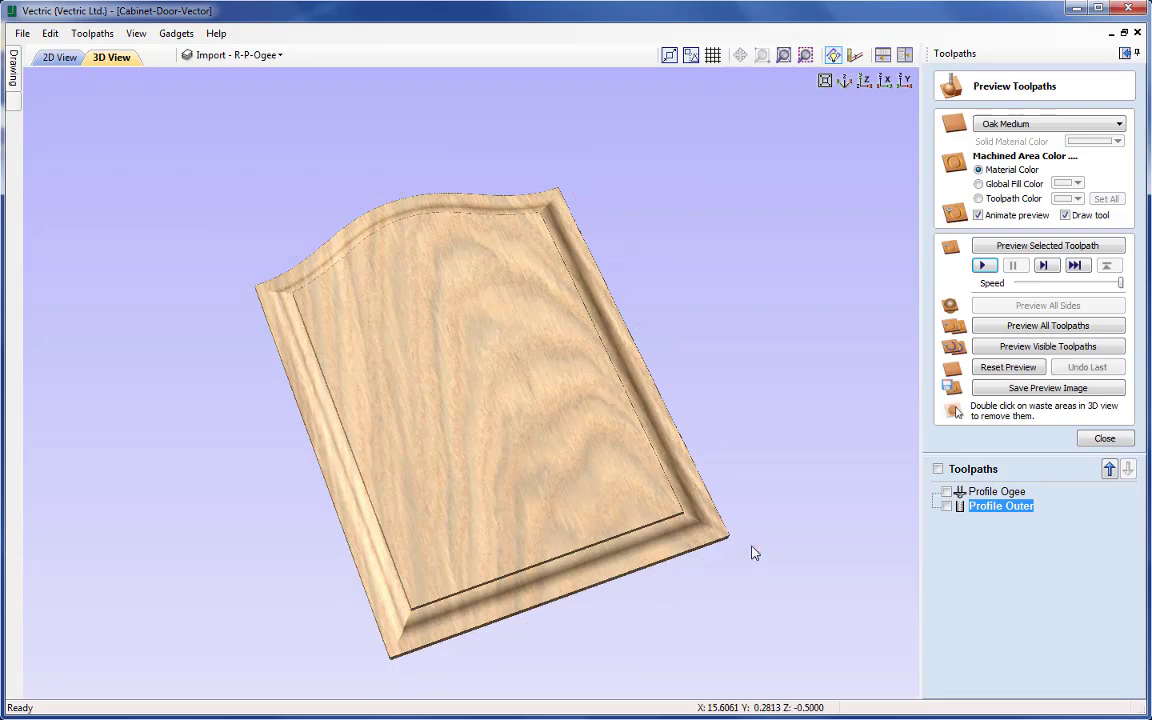
drag(483, 507, 458, 483)
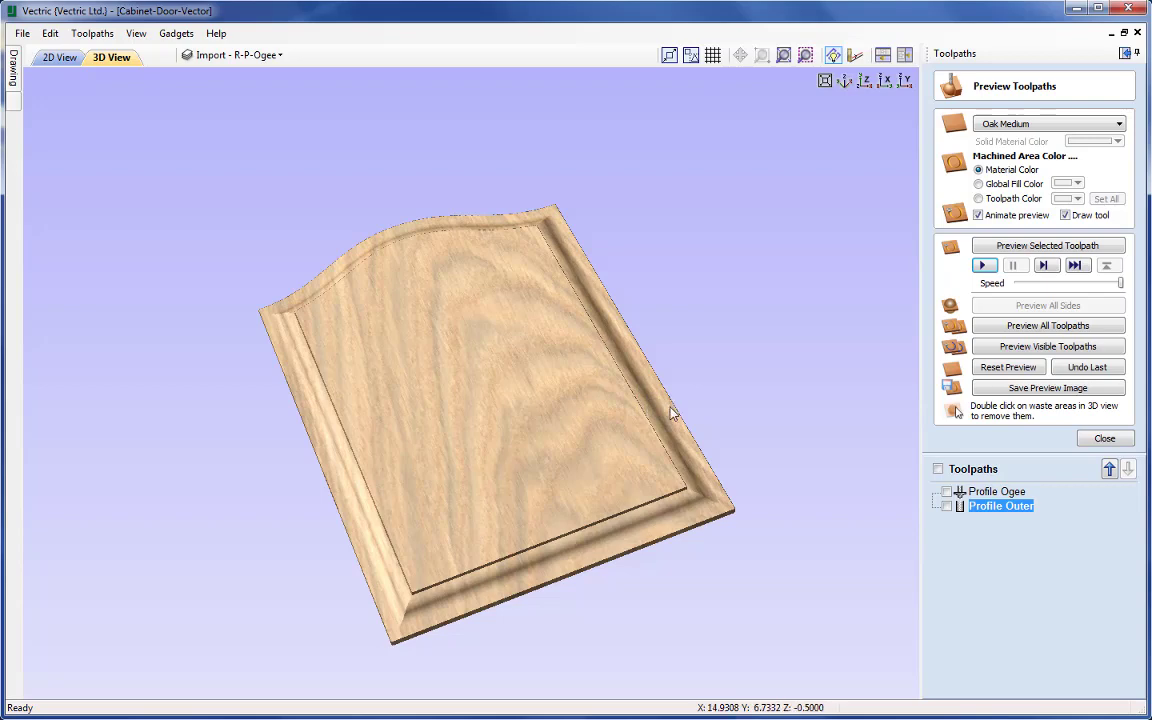
drag(548, 473, 590, 509)
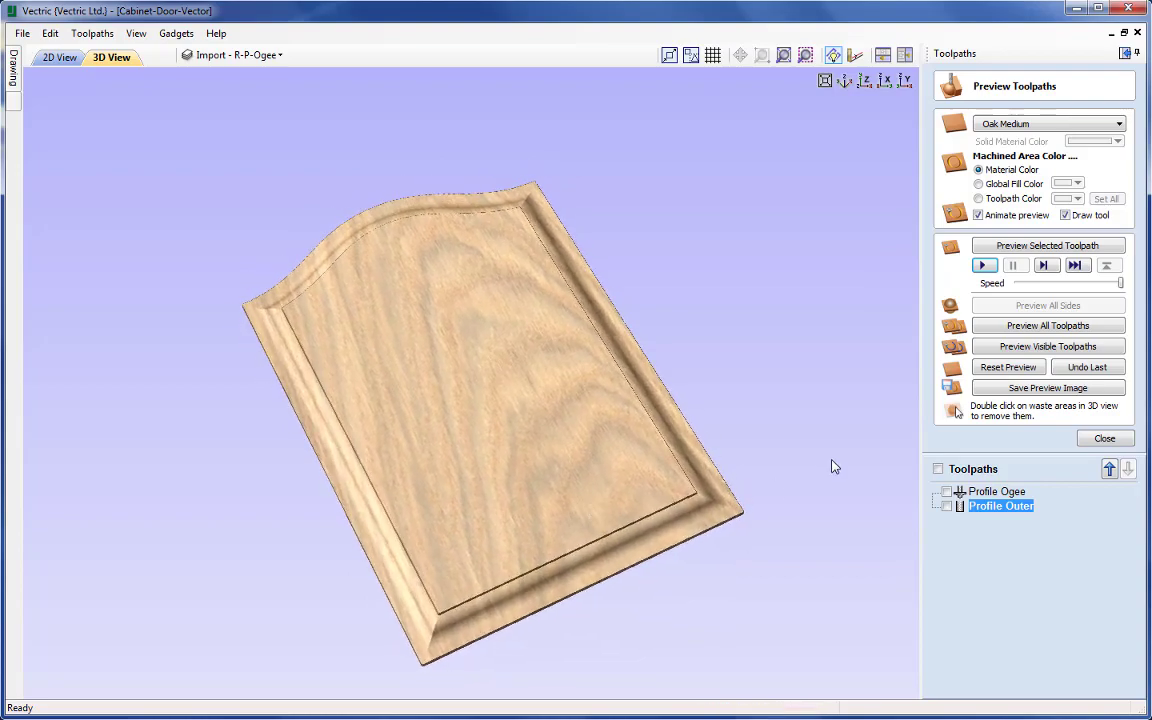